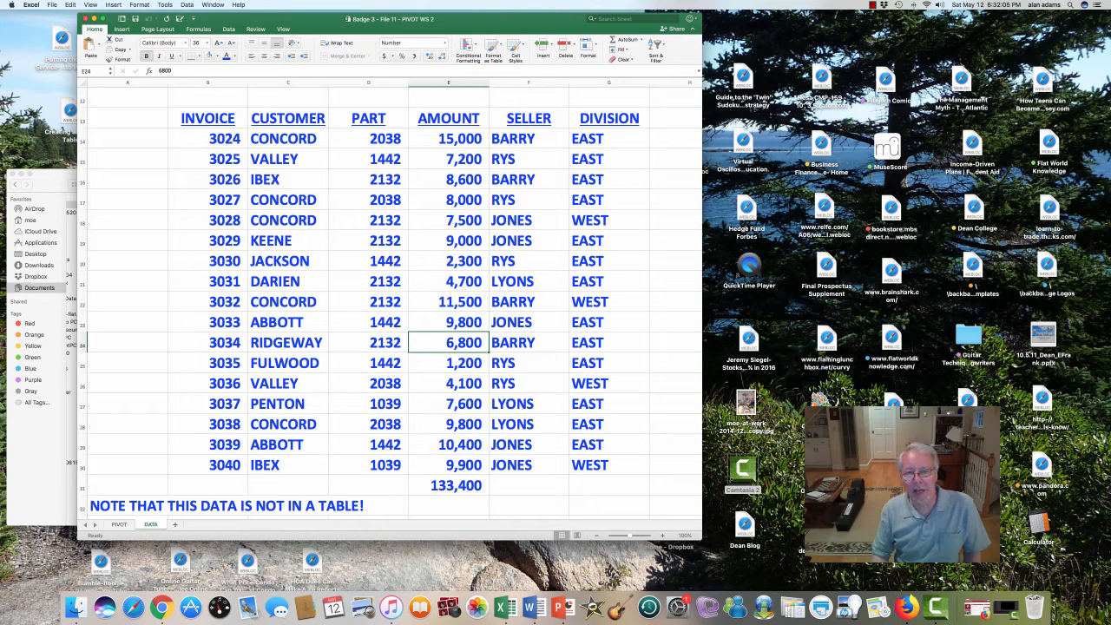
# - Review the DIVISION column of the DATA sheet and the grand total of the existing pivot table on the PIVOT sheet
pyautogui.click(609, 82)
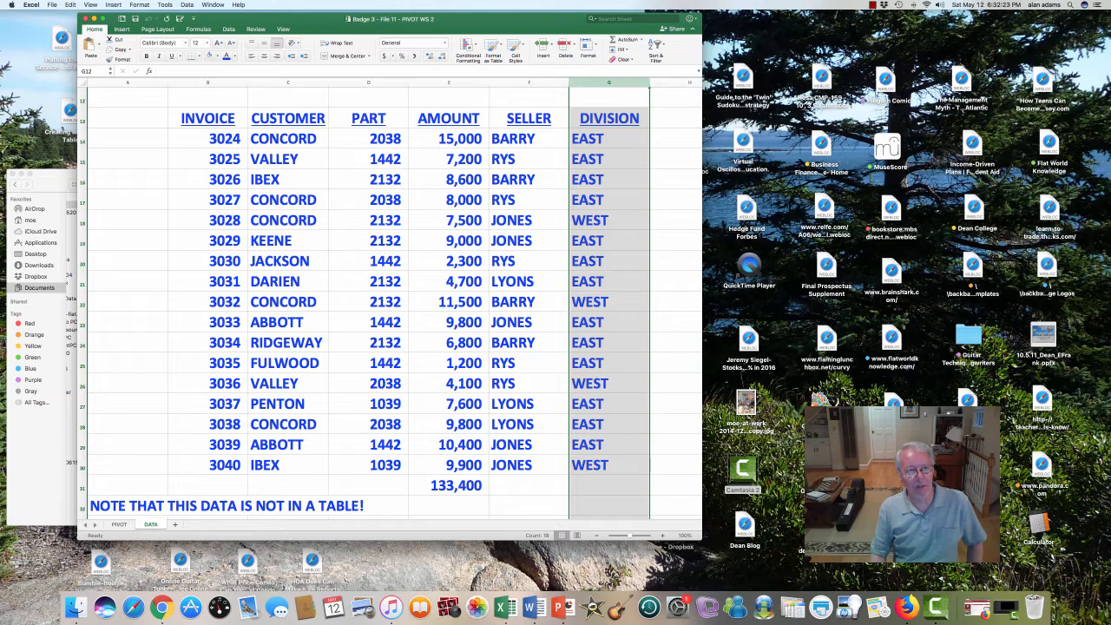
pyautogui.click(128, 82)
pyautogui.click(128, 118)
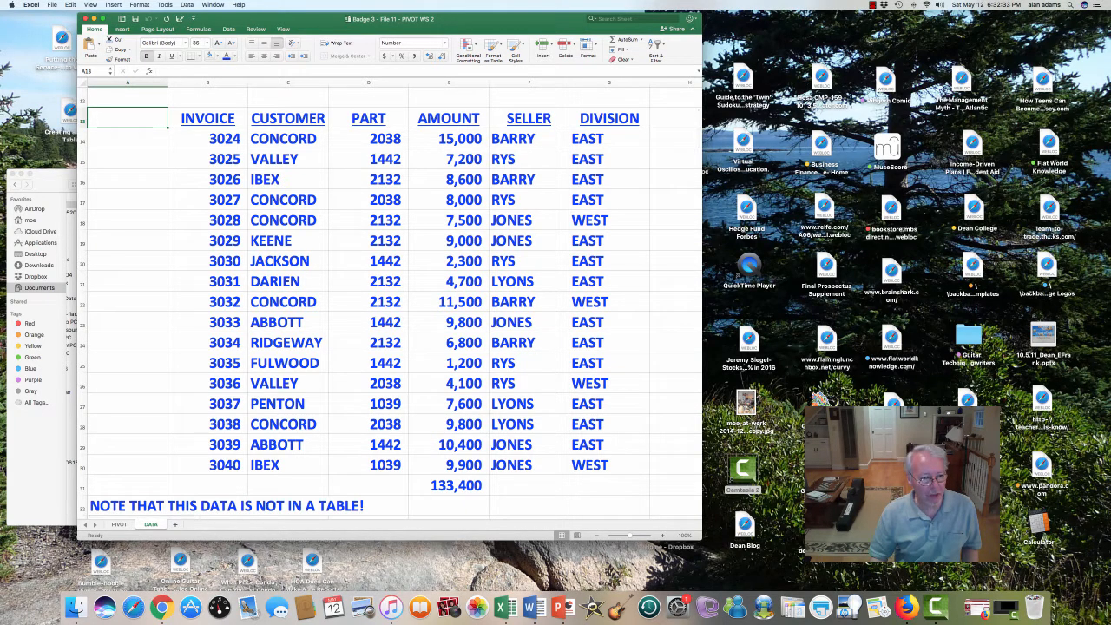
pyautogui.click(119, 524)
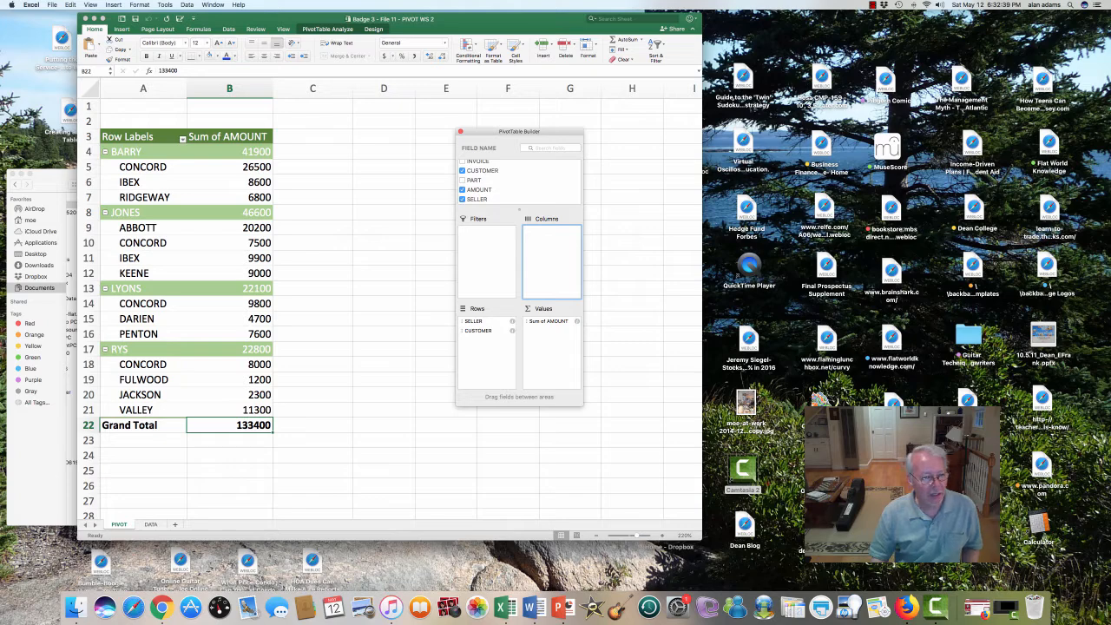
pyautogui.click(230, 425)
pyautogui.click(151, 524)
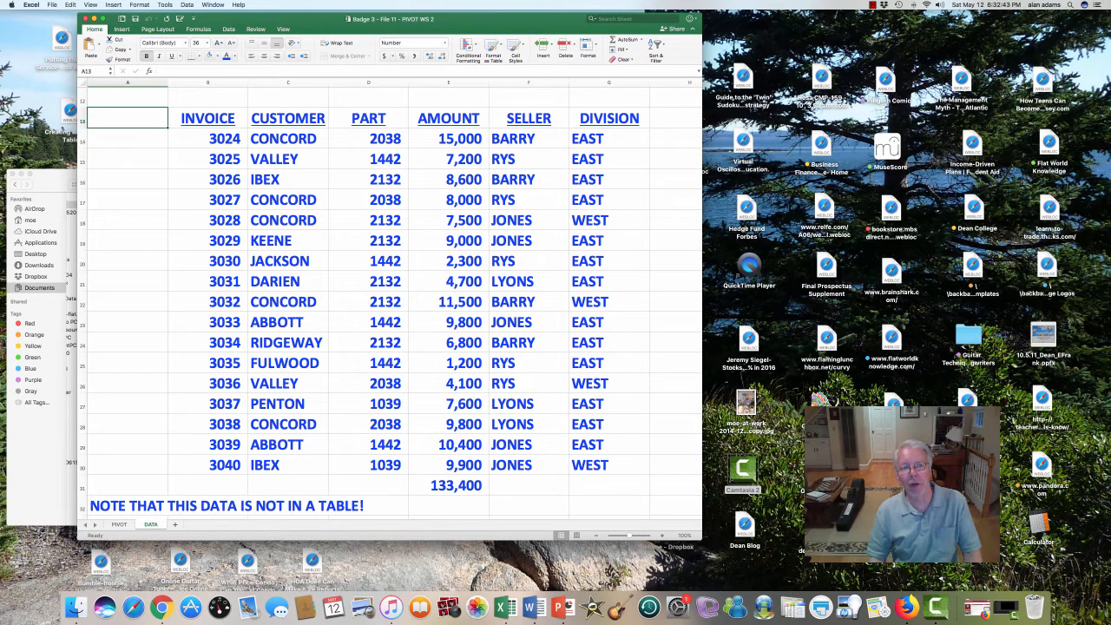
# - Convert the invoice data in B13:G30 of the DATA sheet into a table with headers
pyautogui.moveTo(208, 118); pyautogui.dragTo(643, 467)
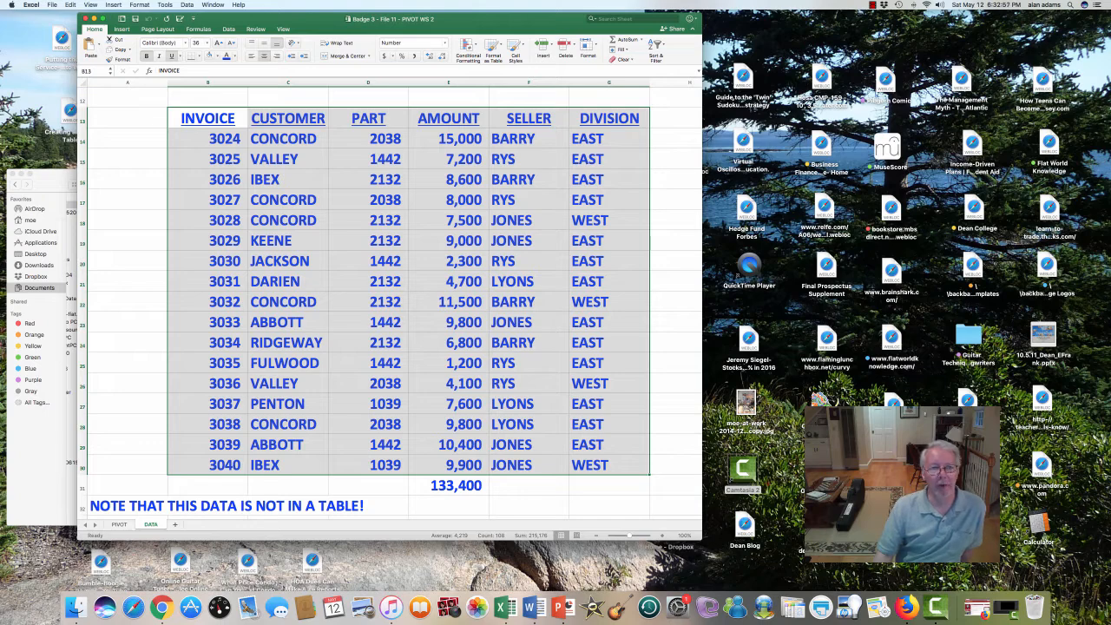
pyautogui.click(121, 29)
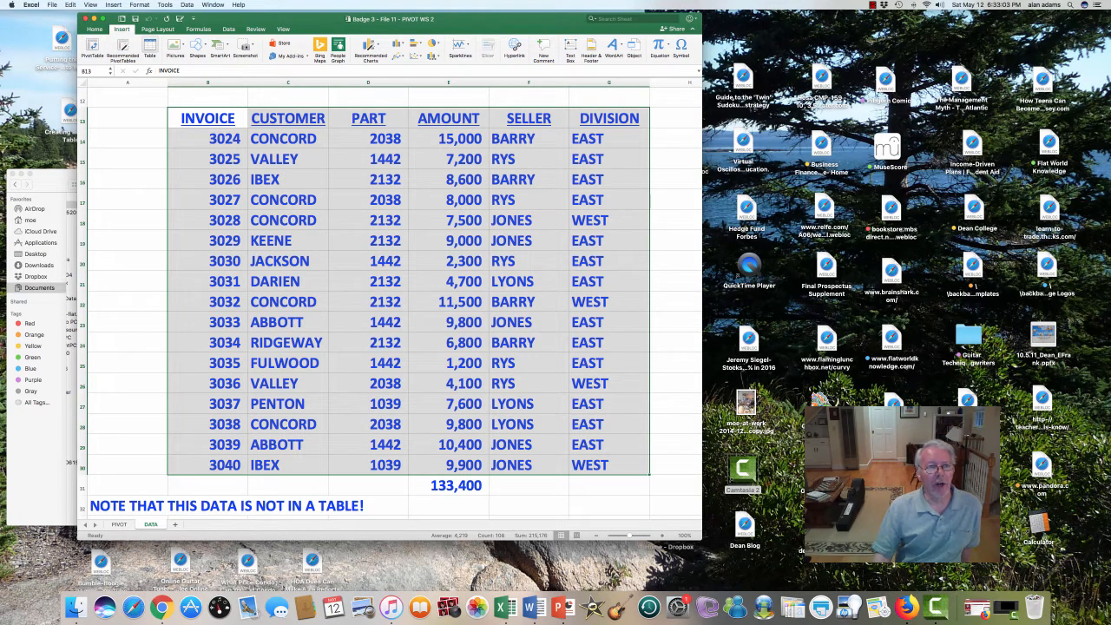
pyautogui.click(149, 50)
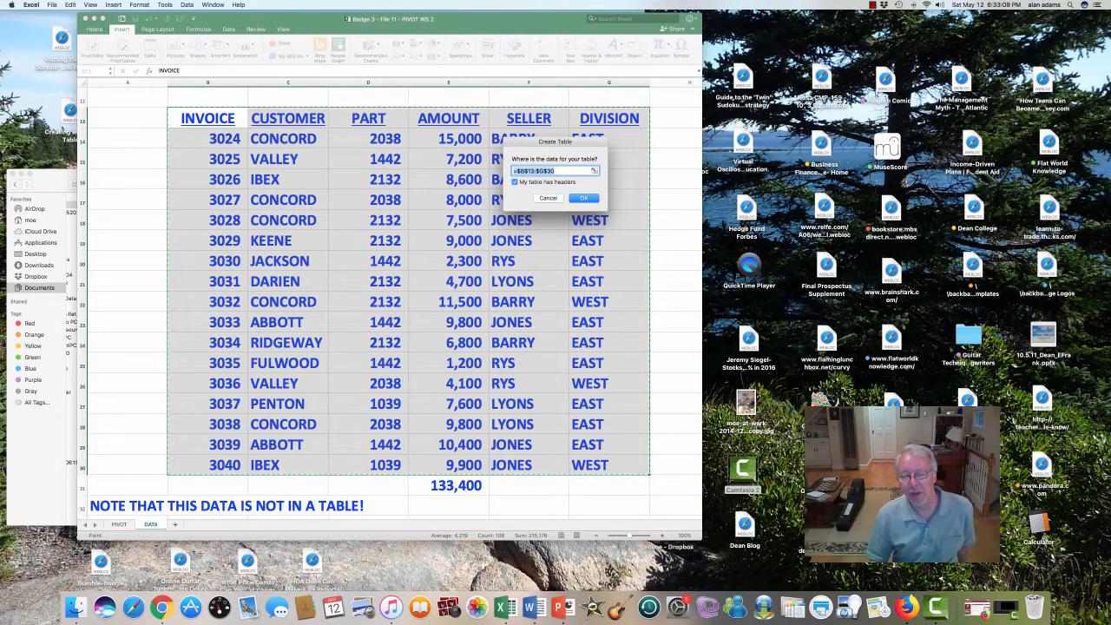
pyautogui.press('Return')
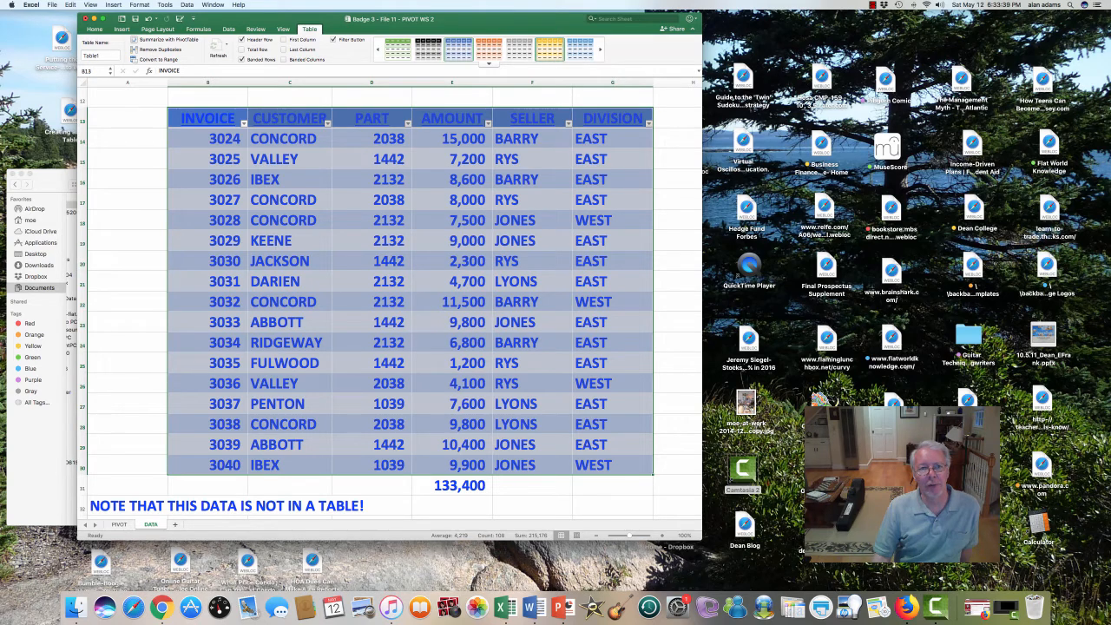
# - Apply the gold banded style to the table and delete the note in cell A32
pyautogui.click(551, 51)
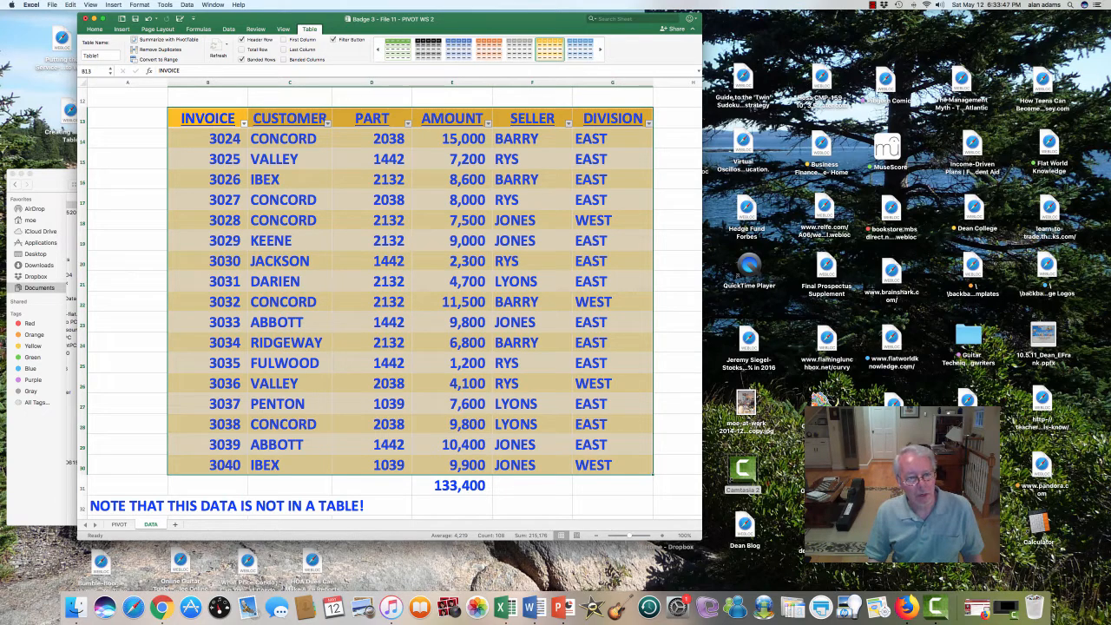
pyautogui.click(128, 506)
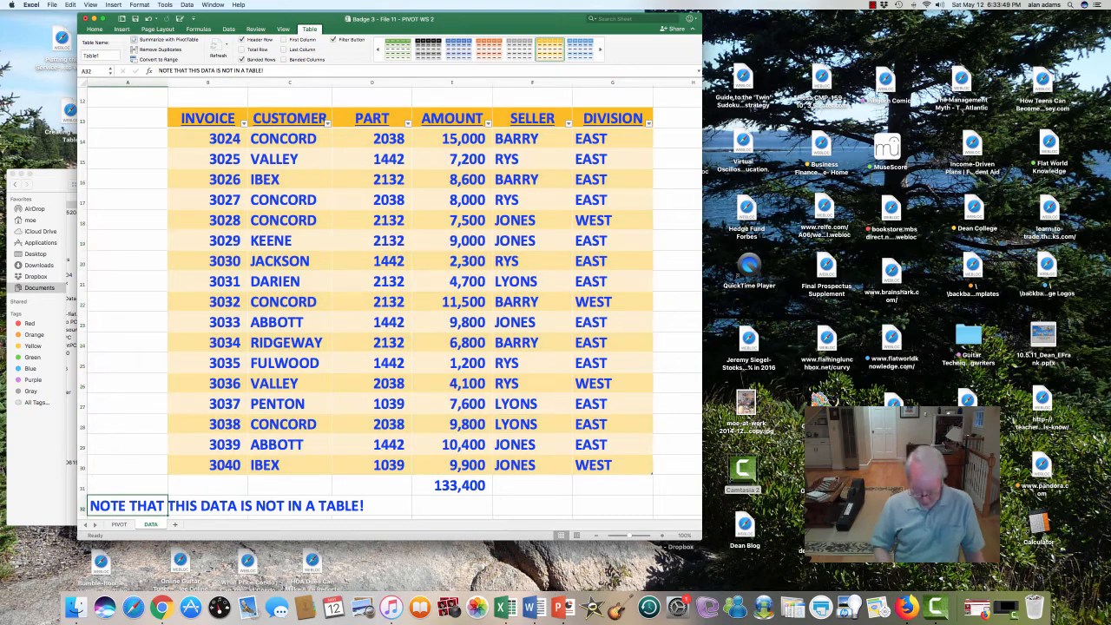
pyautogui.press('Delete')
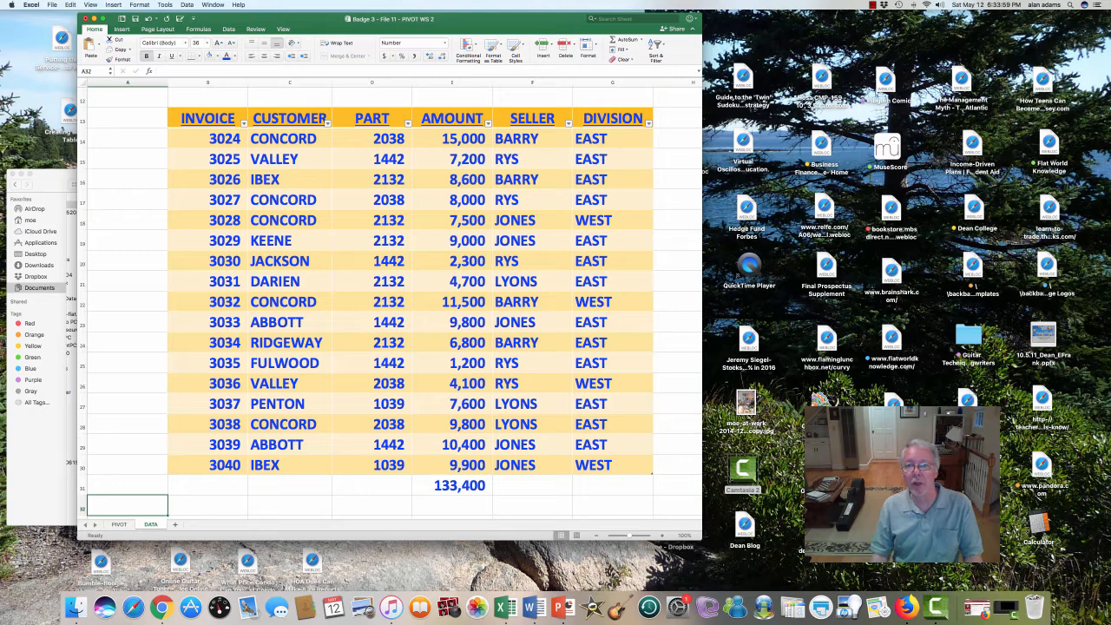
pyautogui.click(612, 82)
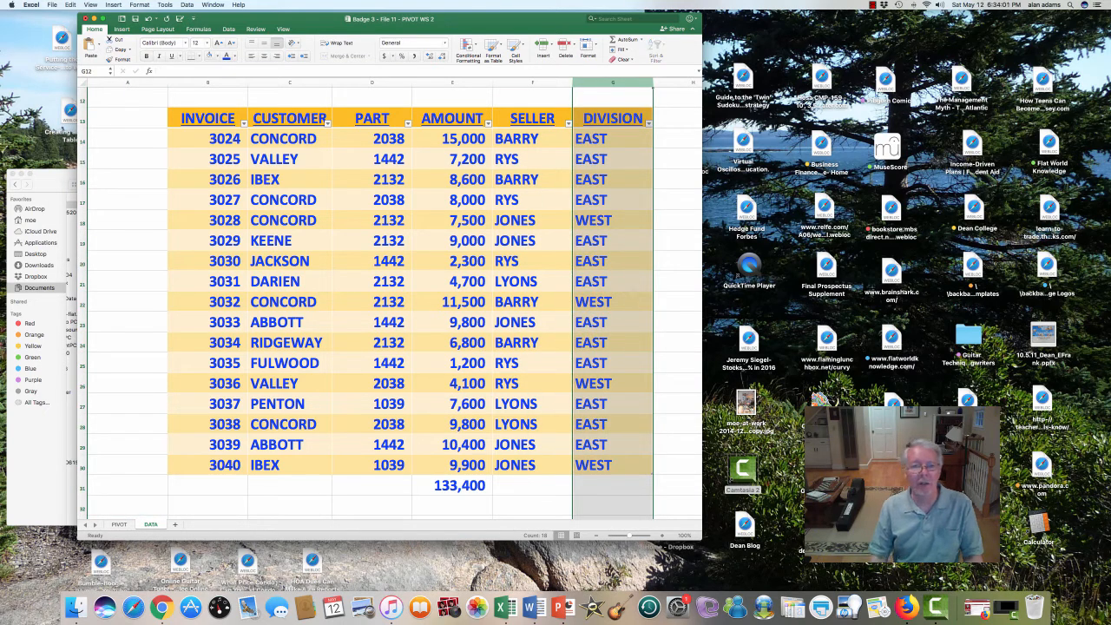
pyautogui.click(128, 118)
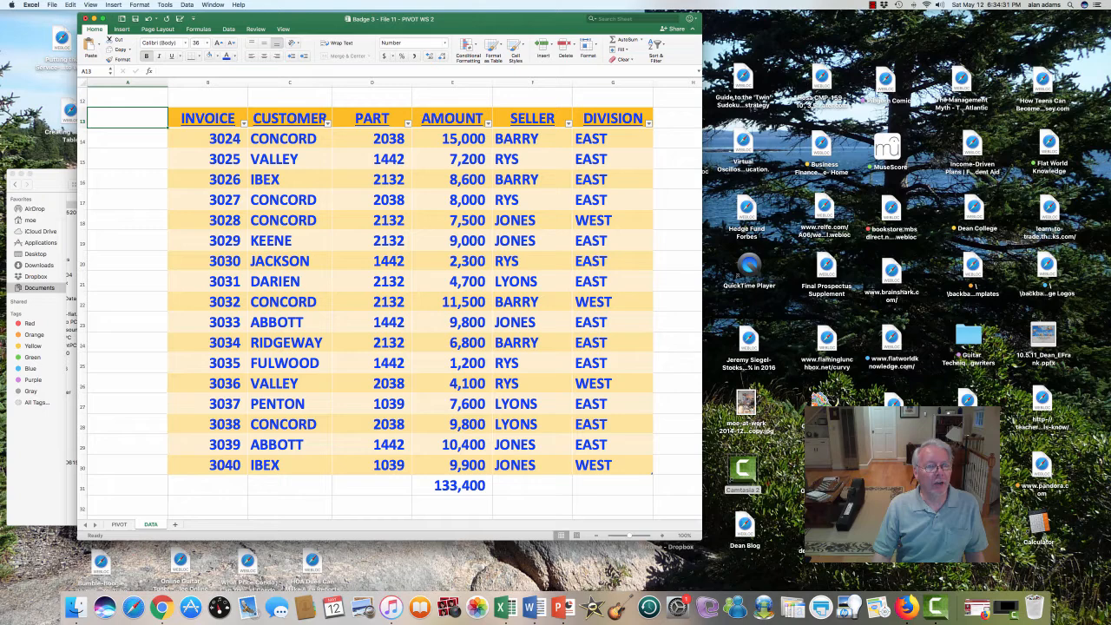
pyautogui.click(121, 29)
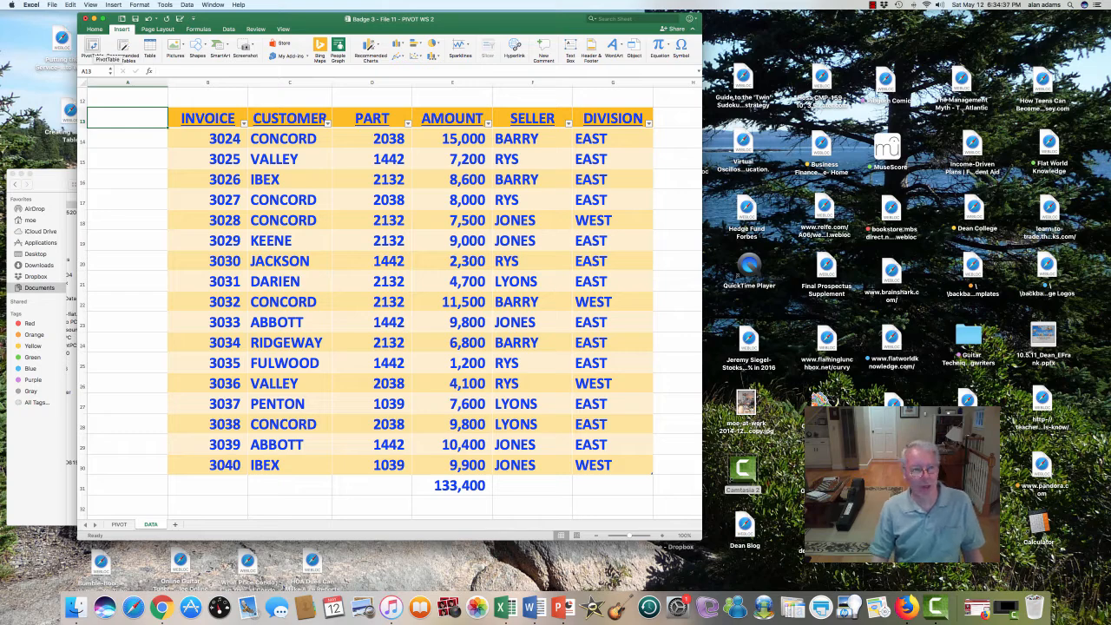
pyautogui.click(92, 47)
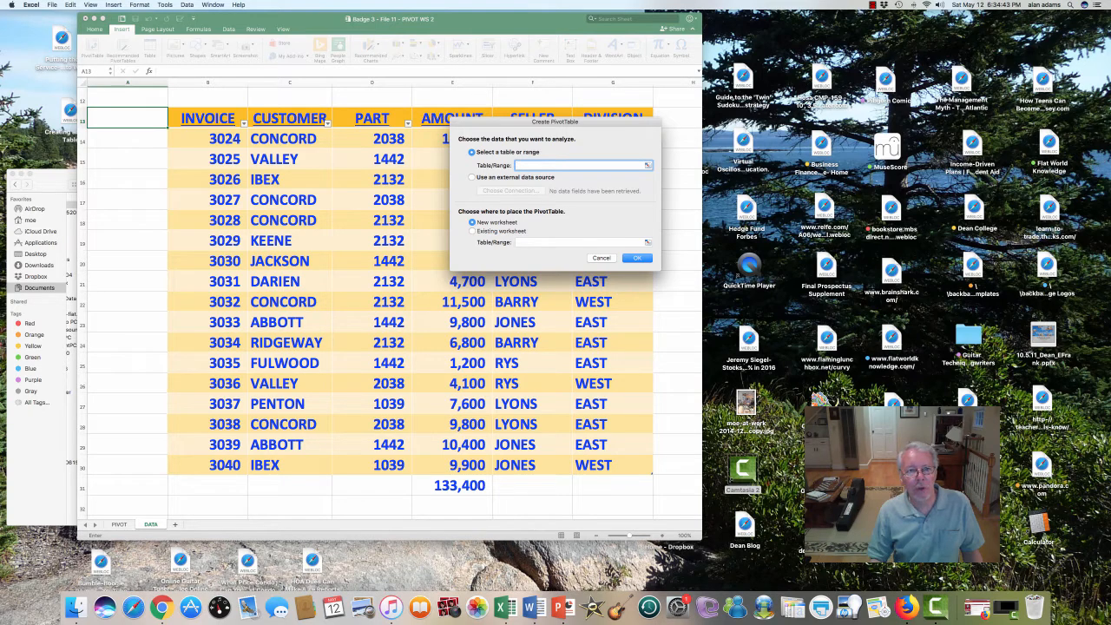
pyautogui.click(601, 258)
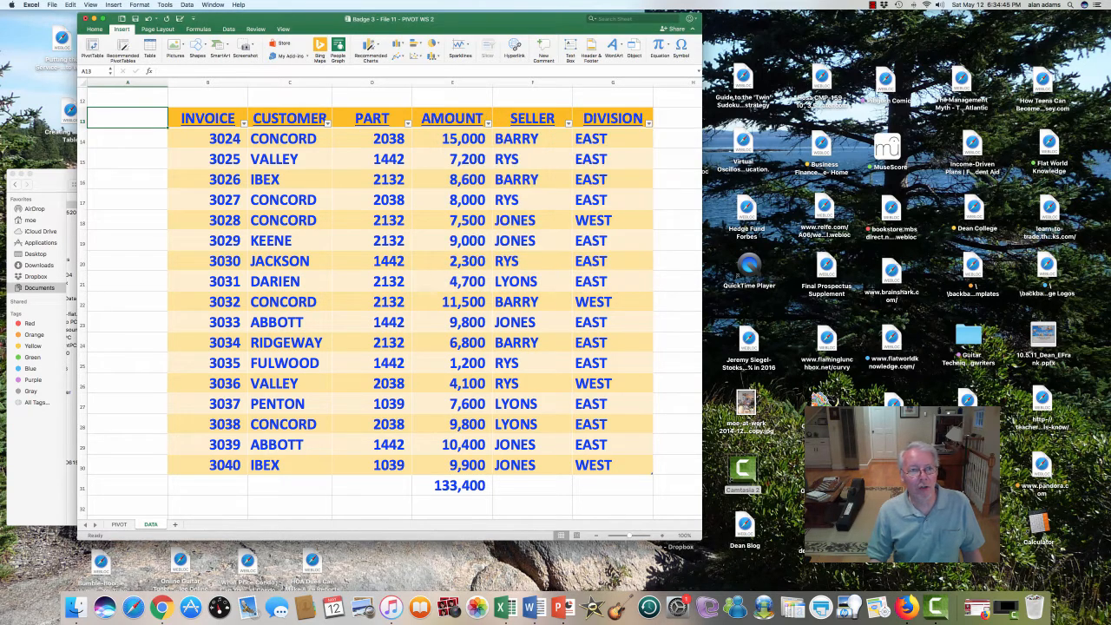
# - Select the whole invoice table and create a PivotTable from Table1 on a new worksheet
pyautogui.click(170, 110)
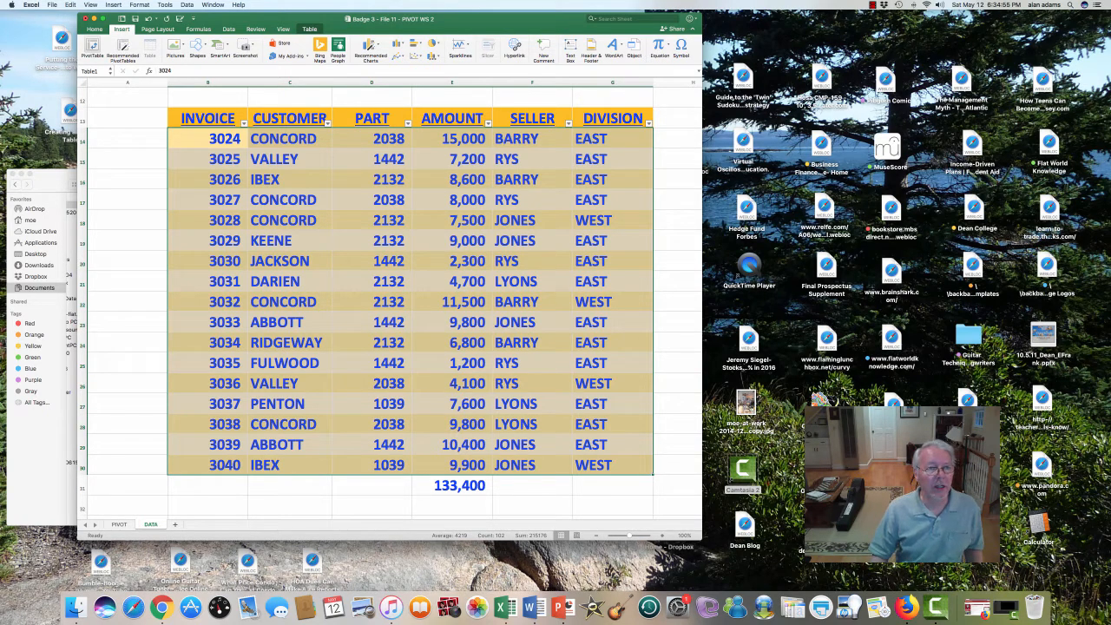
pyautogui.click(92, 45)
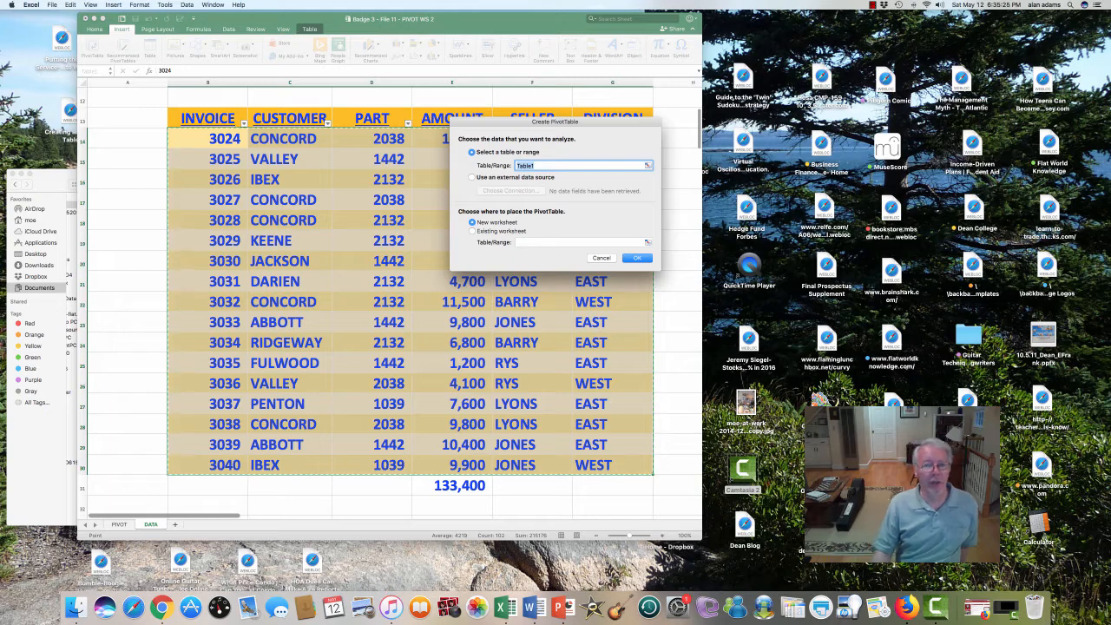
pyautogui.press('Return')
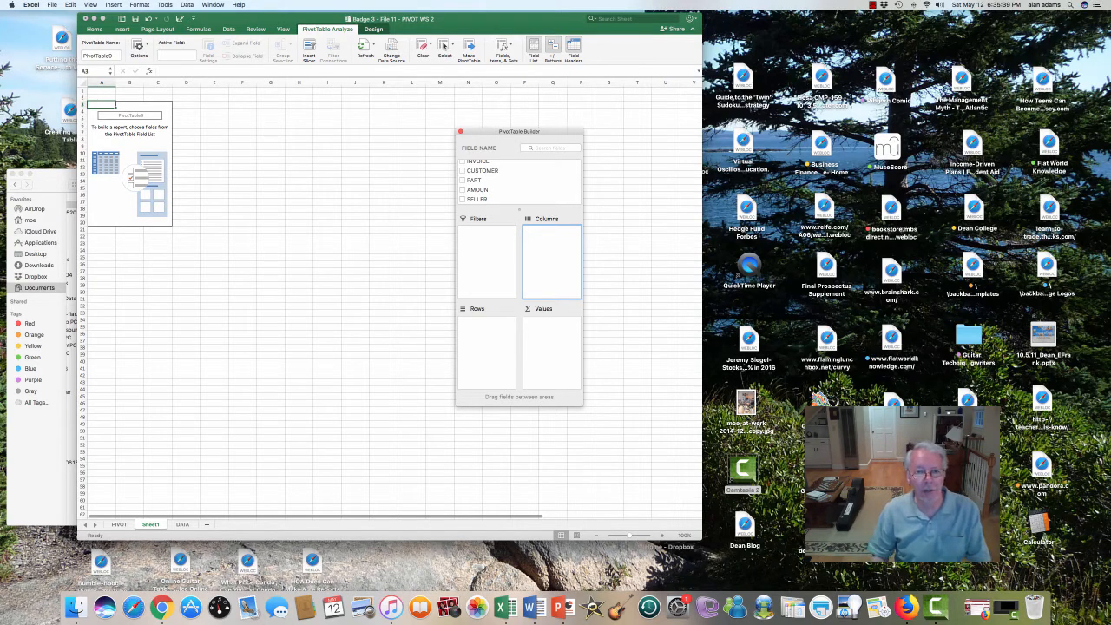
# - Add CUSTOMER and SELLER as row fields of the new PivotTable, with SELLER placed above CUSTOMER
pyautogui.click(463, 171)
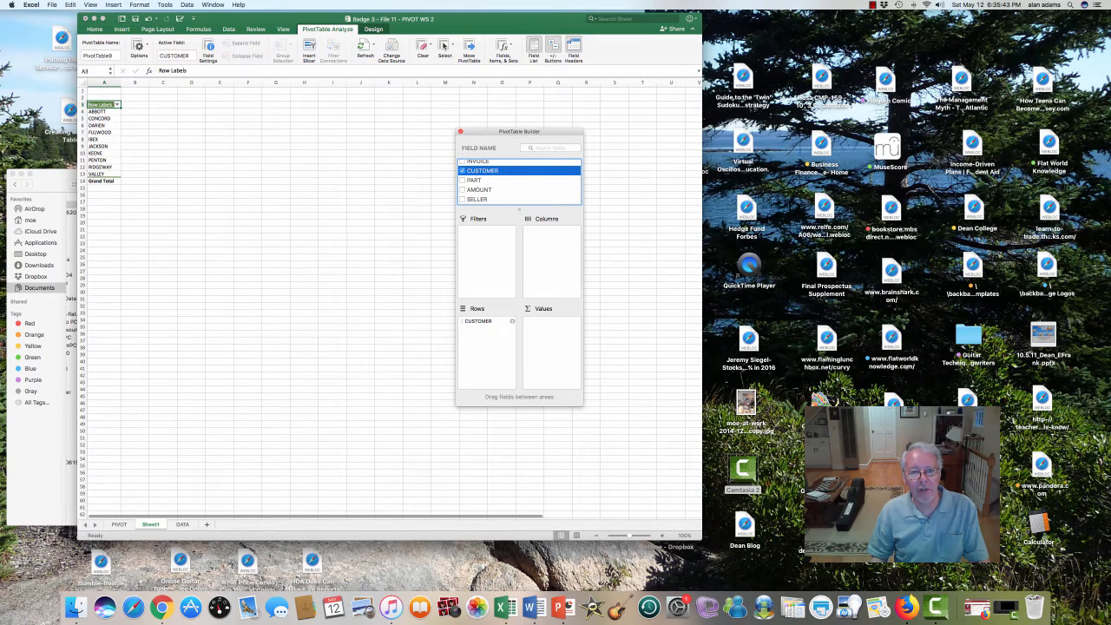
pyautogui.moveTo(477, 200); pyautogui.dragTo(550, 337)
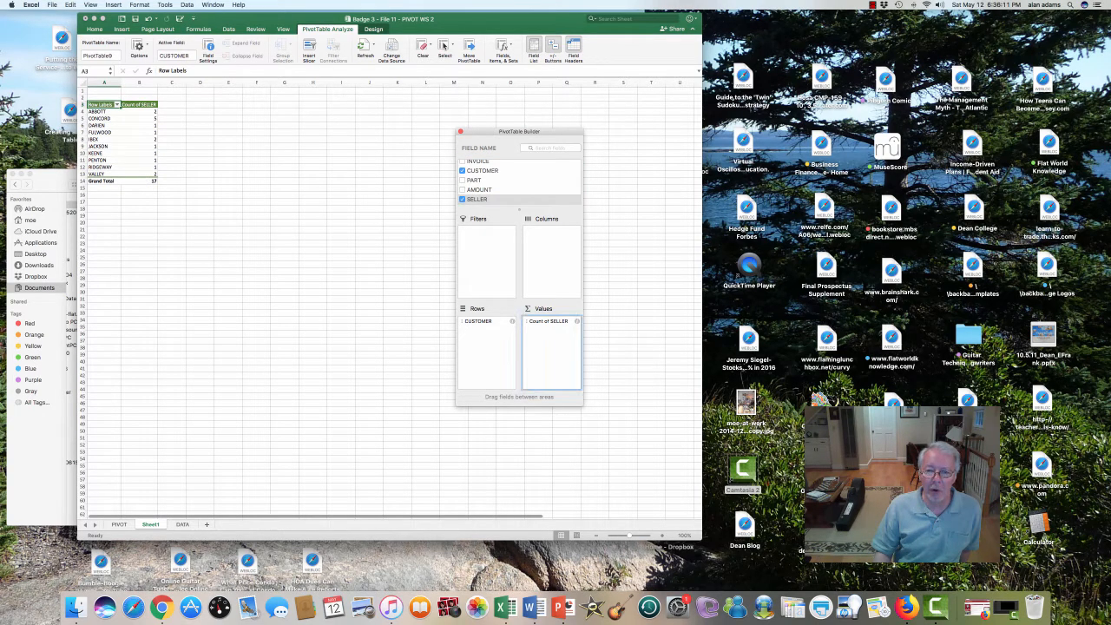
pyautogui.moveTo(555, 330); pyautogui.dragTo(482, 354)
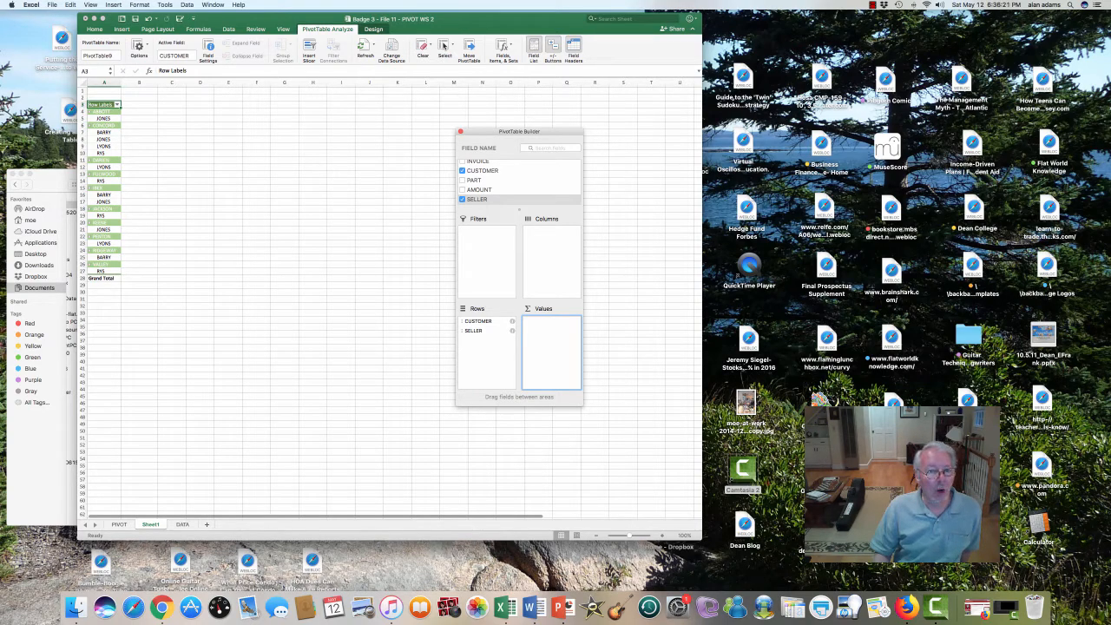
pyautogui.click(479, 321)
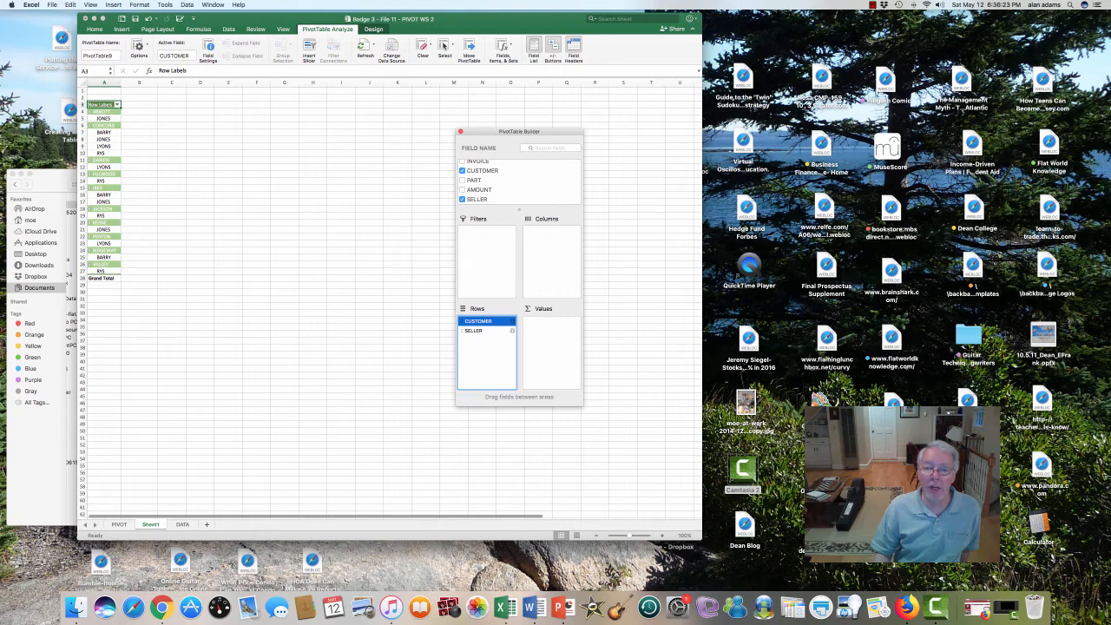
pyautogui.click(474, 331)
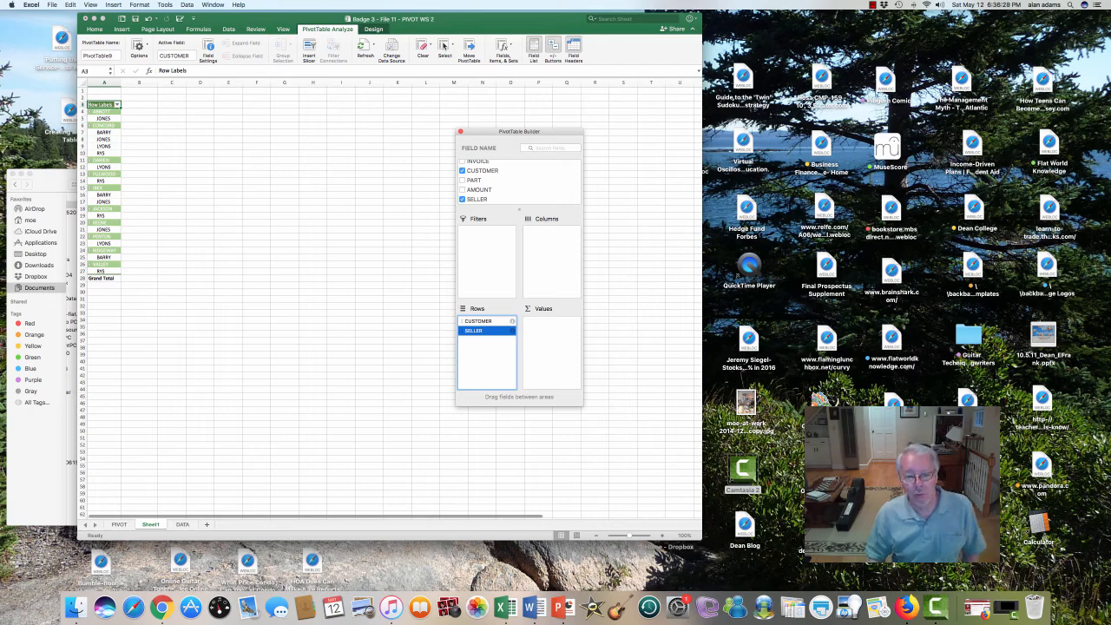
pyautogui.moveTo(474, 331)
pyautogui.mouseDown()
pyautogui.moveTo(475, 352)
pyautogui.moveTo(474, 320)
pyautogui.mouseUp()
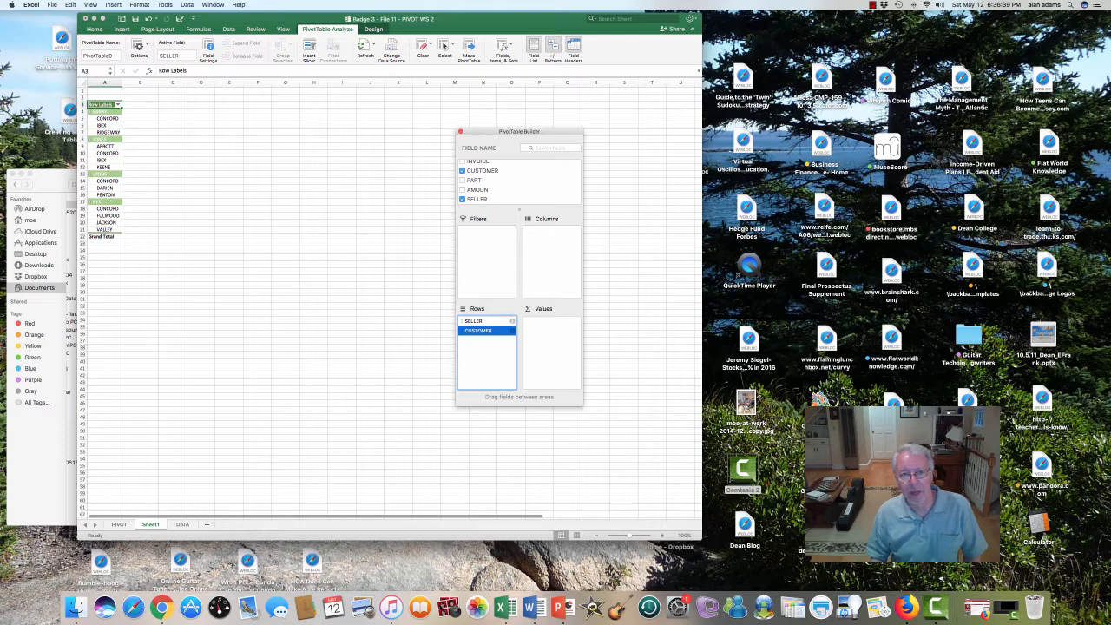
# - Add the AMOUNT field to the PivotTable values as a sum
pyautogui.click(474, 180)
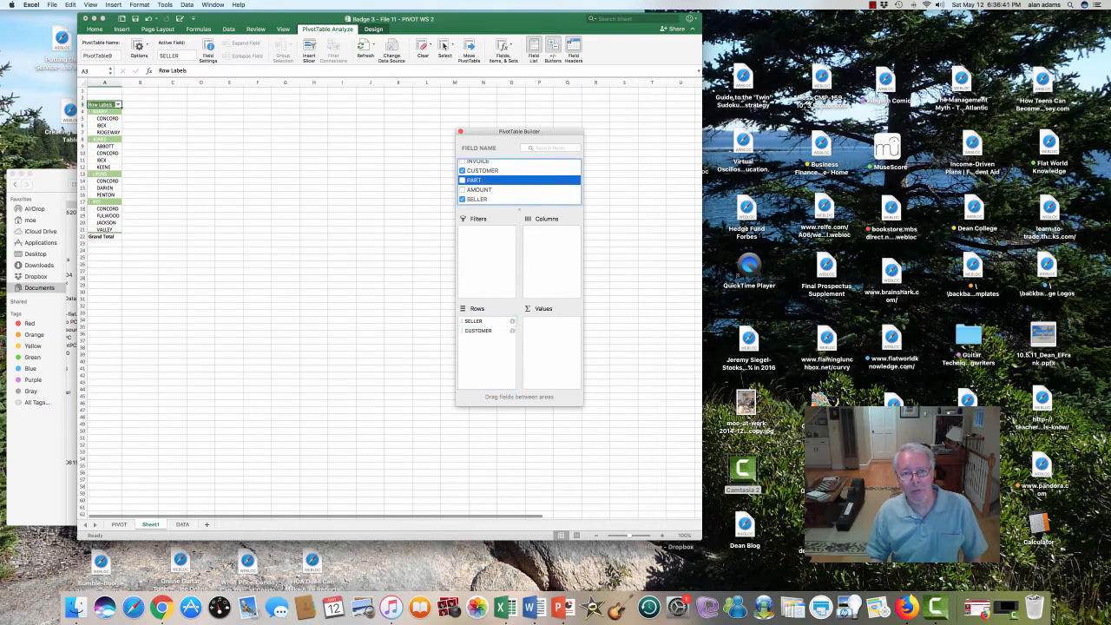
pyautogui.click(479, 190)
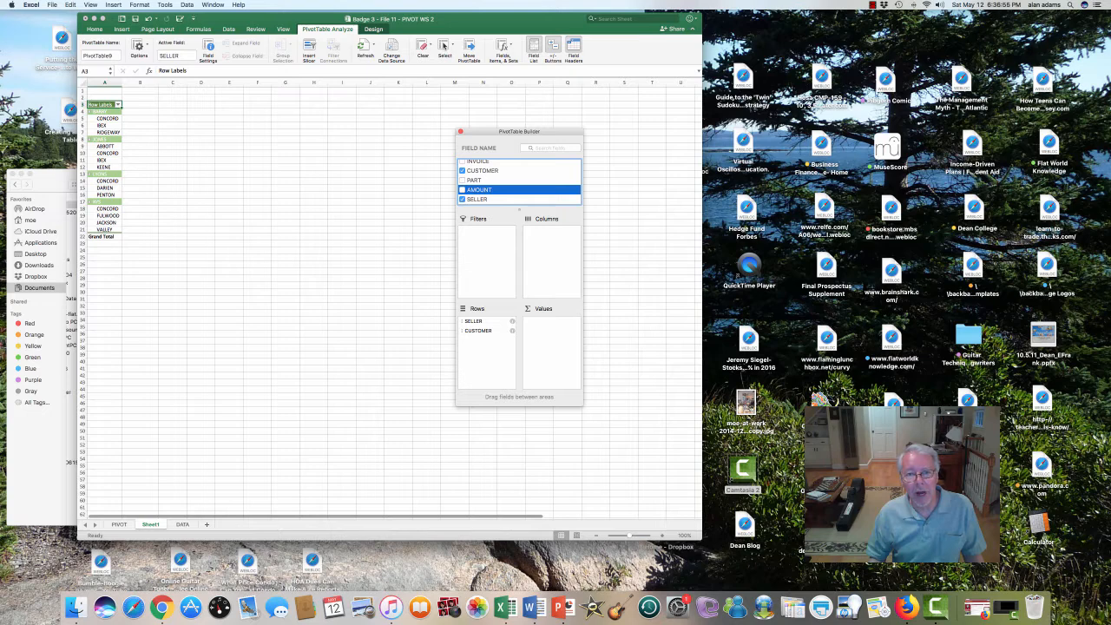
pyautogui.click(463, 189)
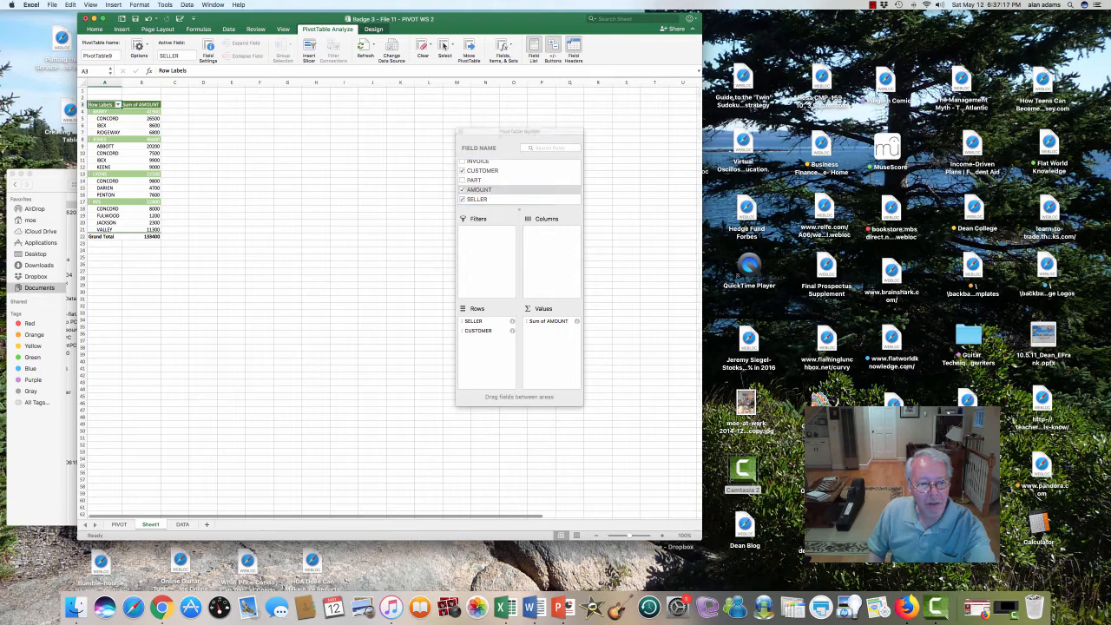
# - Compare the AMOUNT total in E31 of the DATA sheet with the new PivotTable, check its field list, and view the PIVOT sheet
pyautogui.hotkey('ctrl', 'pagedown')
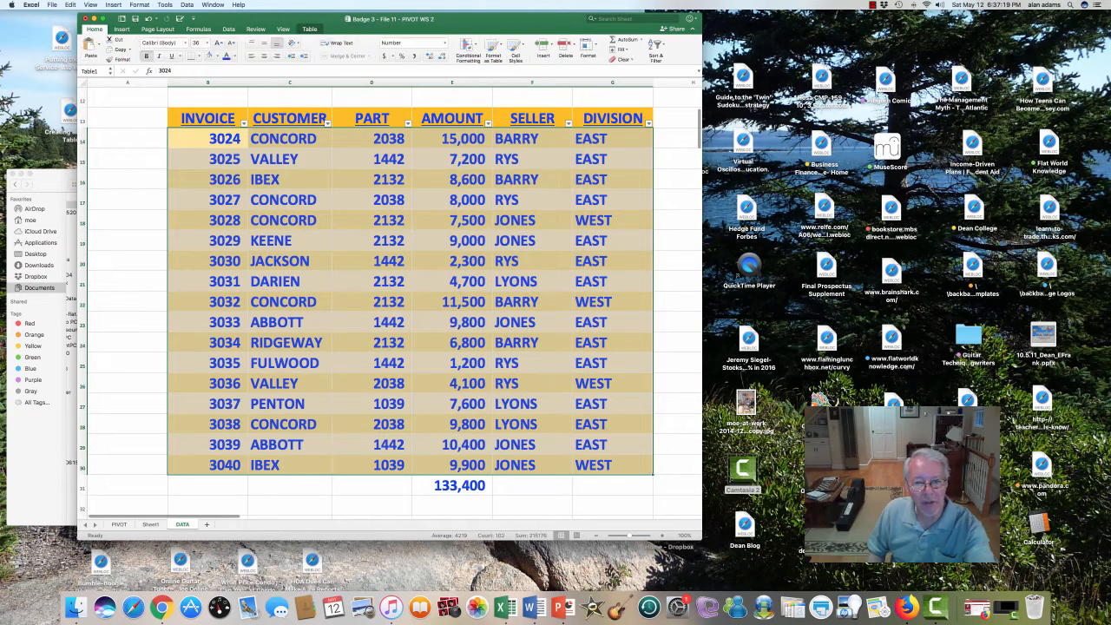
pyautogui.click(452, 486)
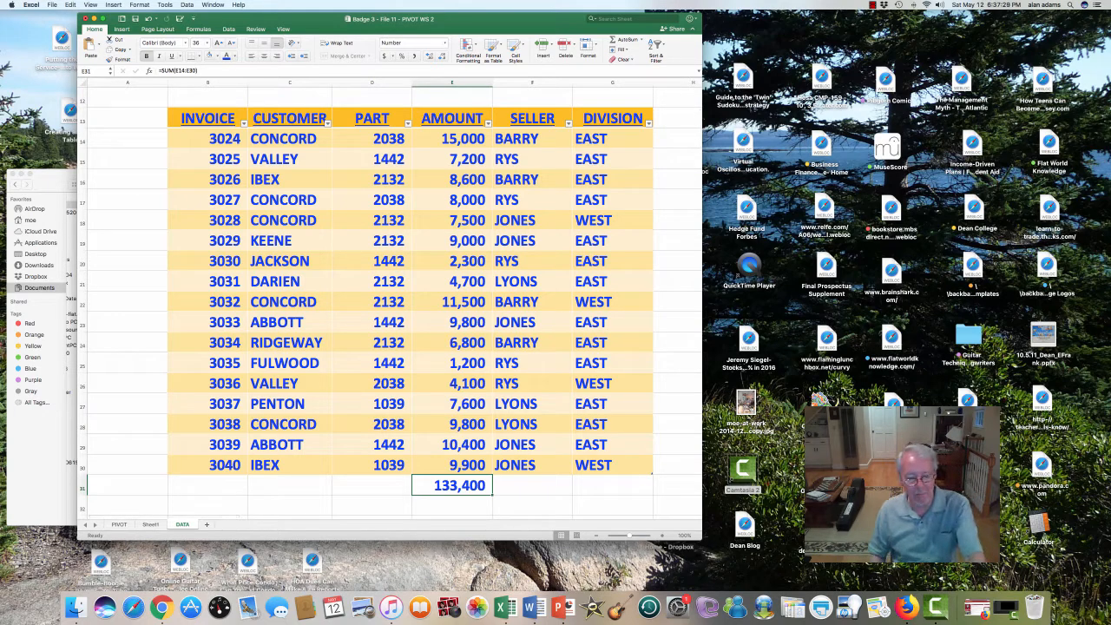
pyautogui.click(151, 524)
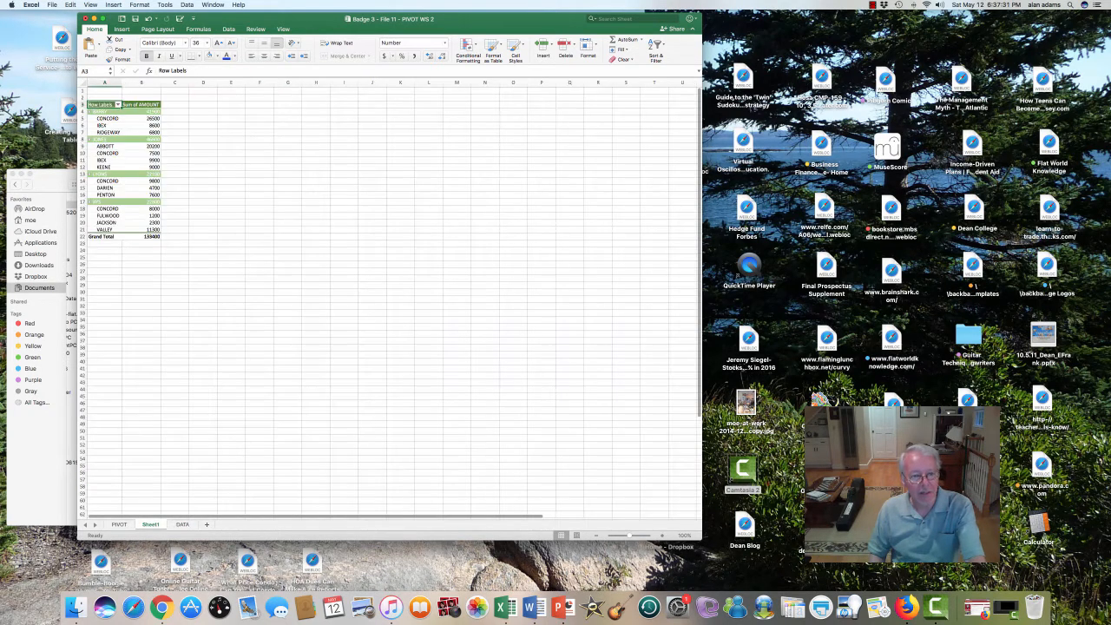
pyautogui.scroll(-2, 519, 180)
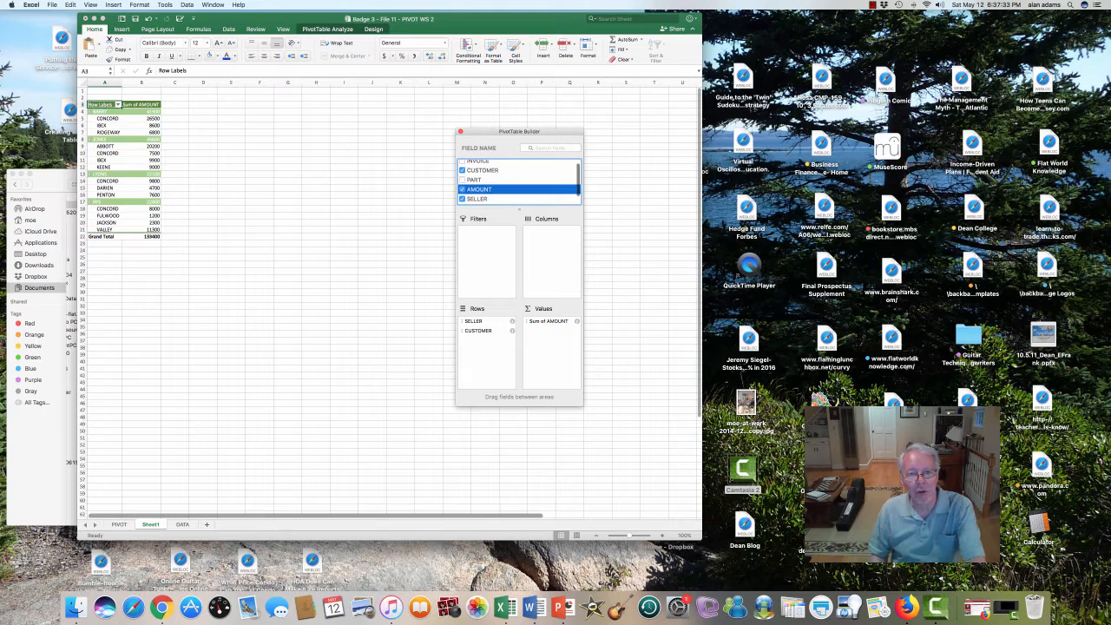
pyautogui.scroll(1, 519, 181)
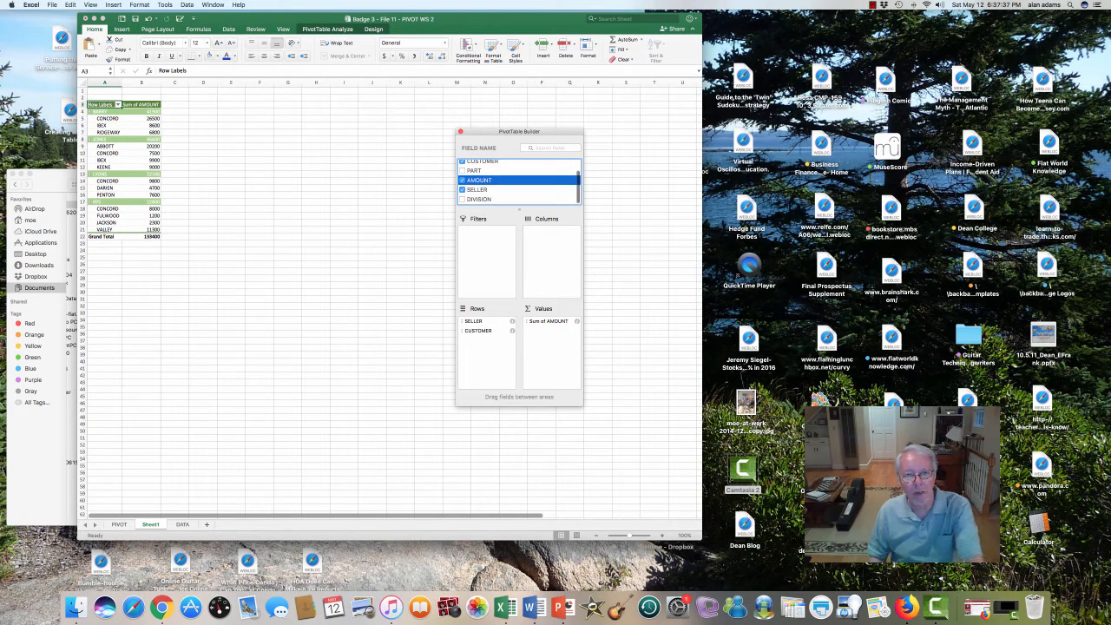
pyautogui.scroll(-1, 519, 180)
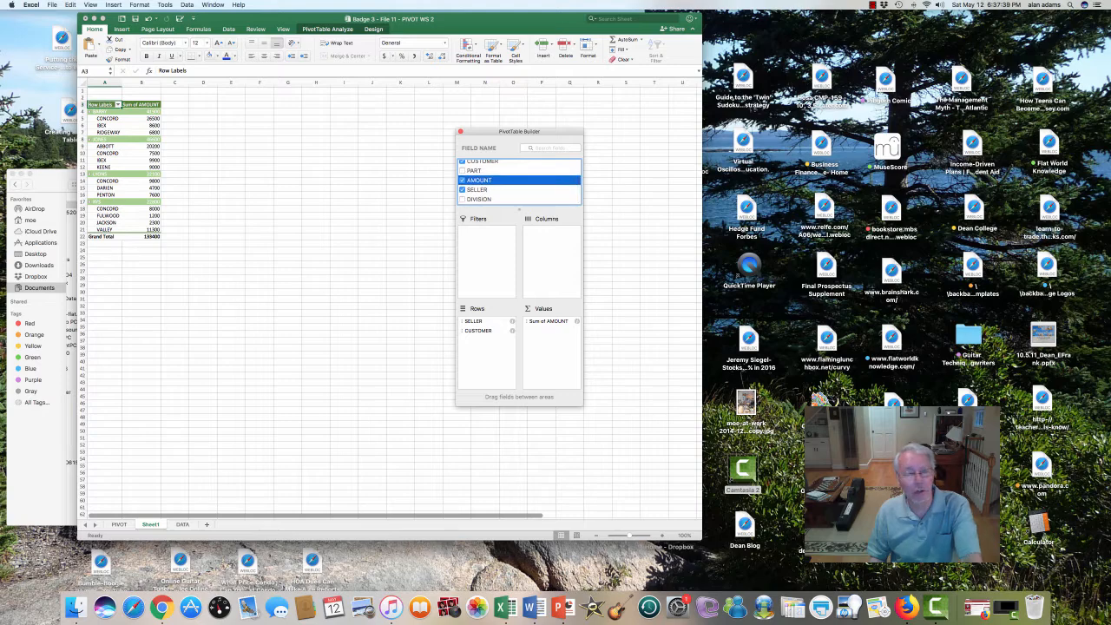
pyautogui.click(119, 525)
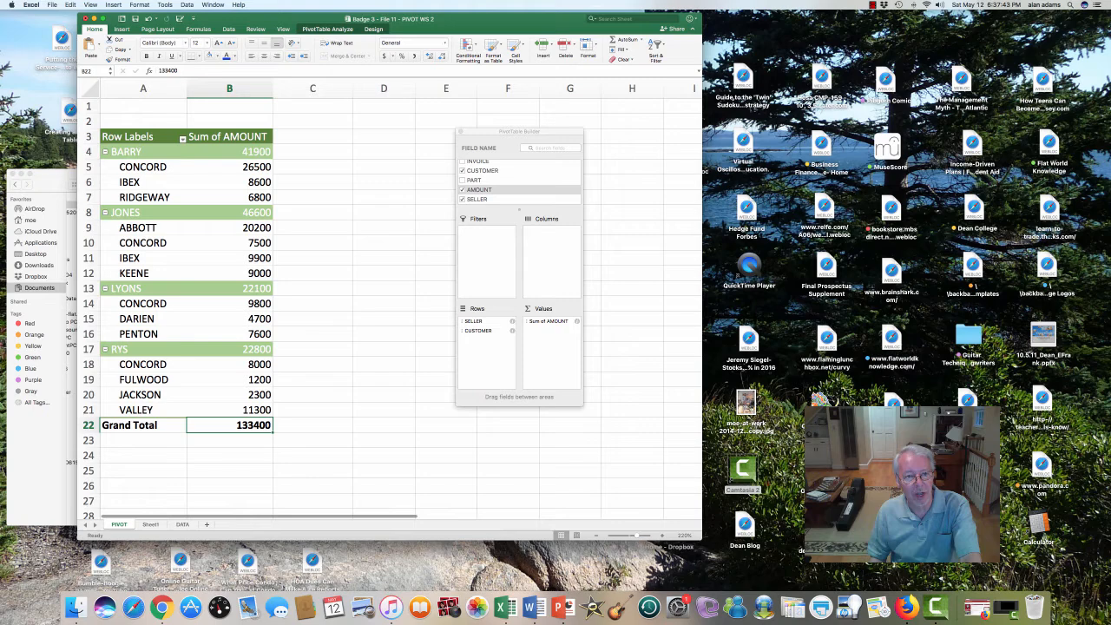
# - Rename the Sheet1 worksheet holding the new PivotTable to PIVOT 2
pyautogui.click(150, 524)
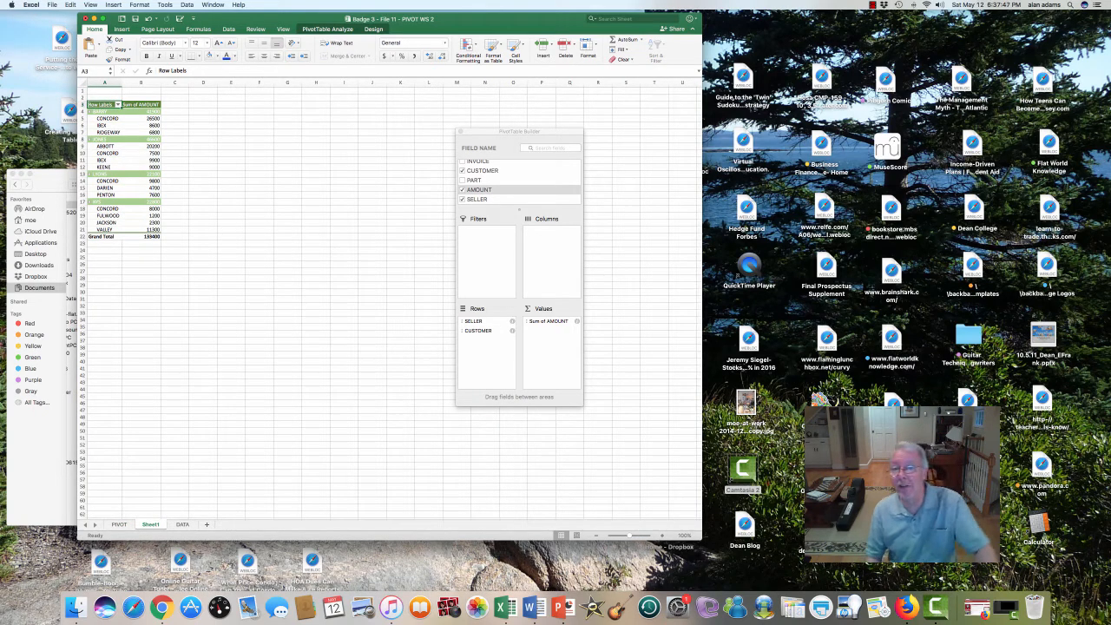
pyautogui.scroll(-2, 518, 183)
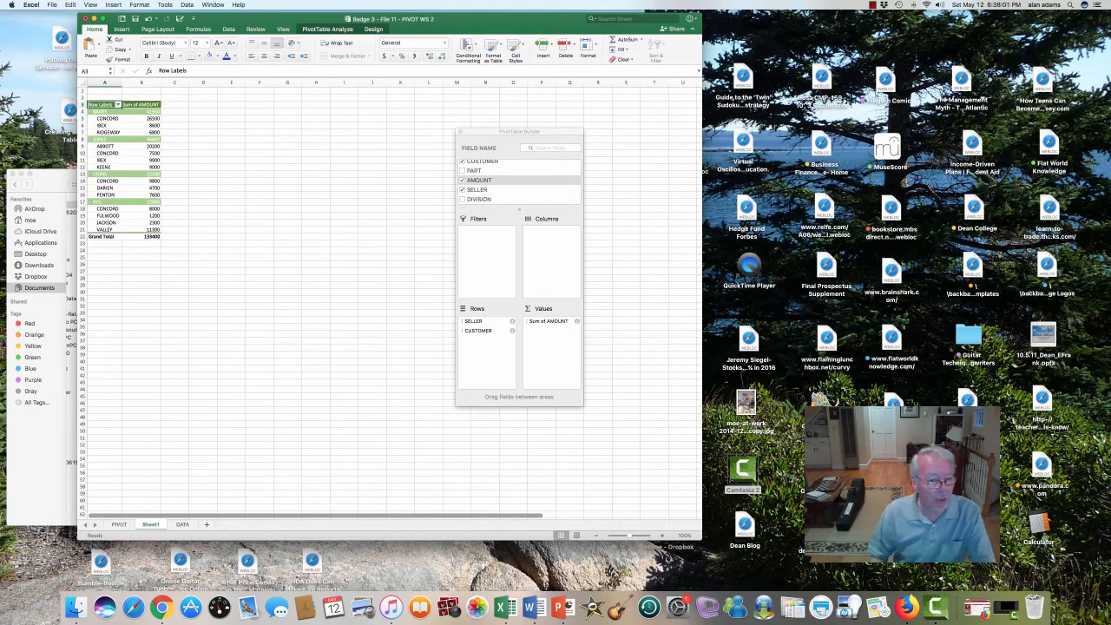
pyautogui.rightClick(150, 524)
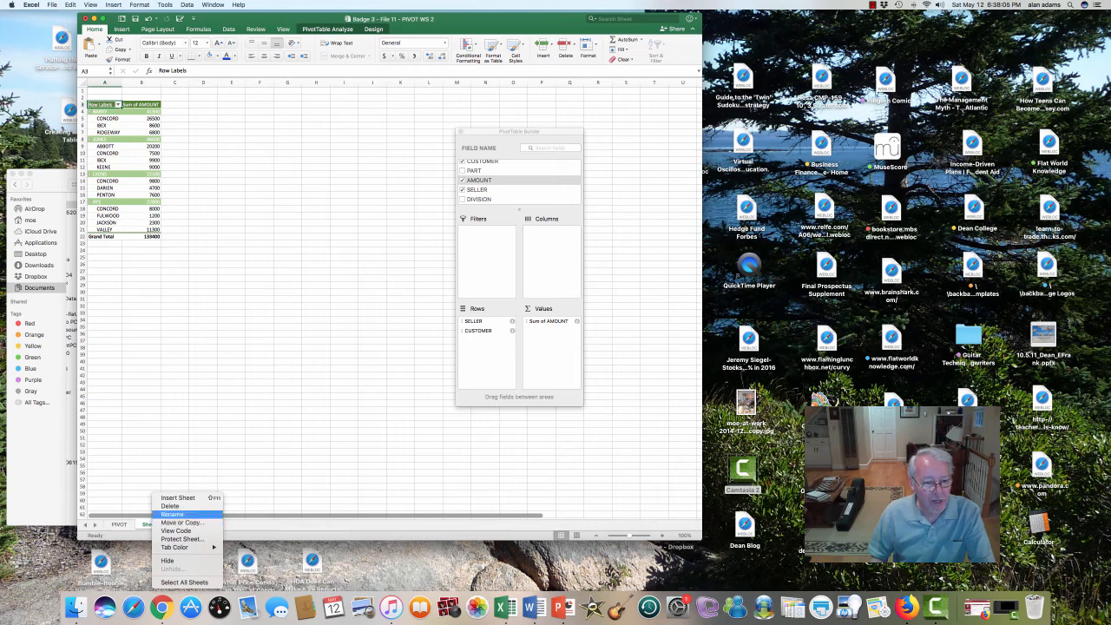
pyautogui.click(172, 514)
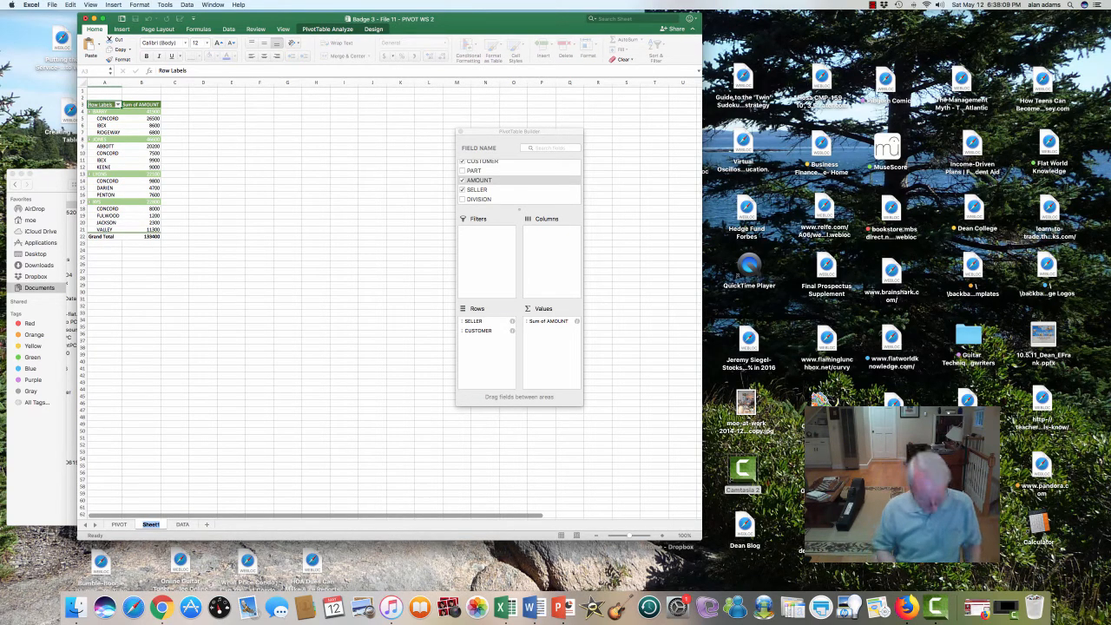
pyautogui.write('PIVOT')
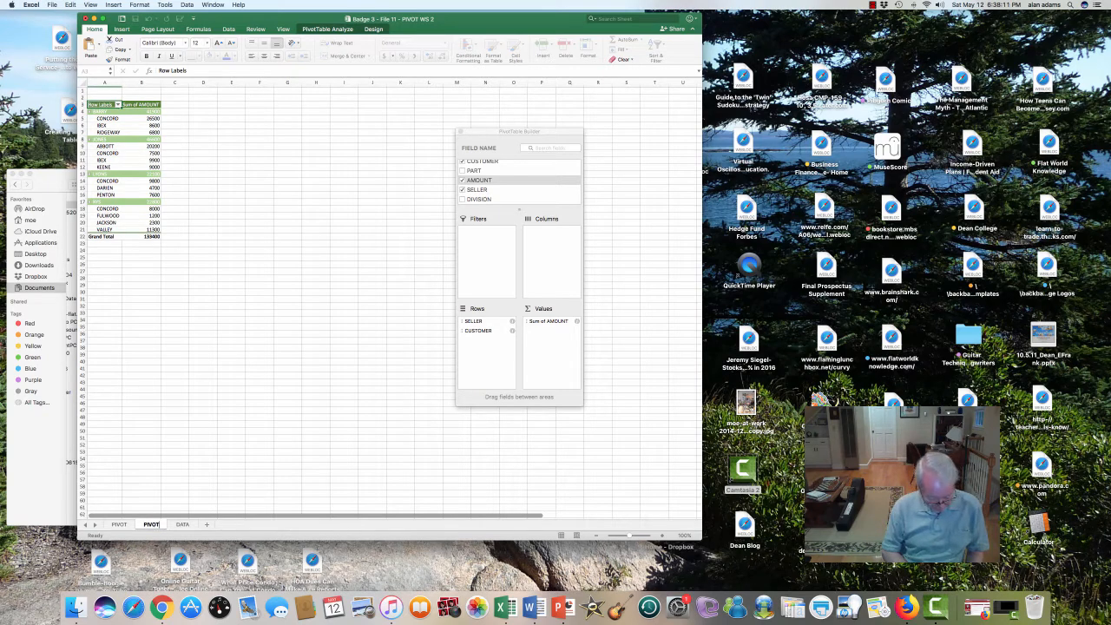
pyautogui.write(' 2')
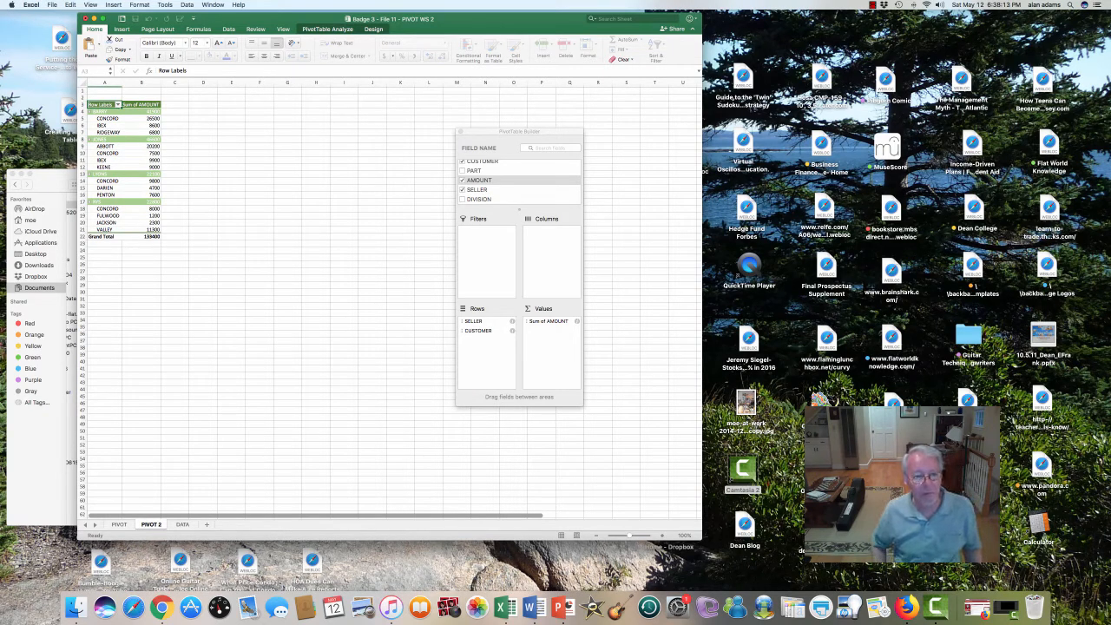
pyautogui.press('Return')
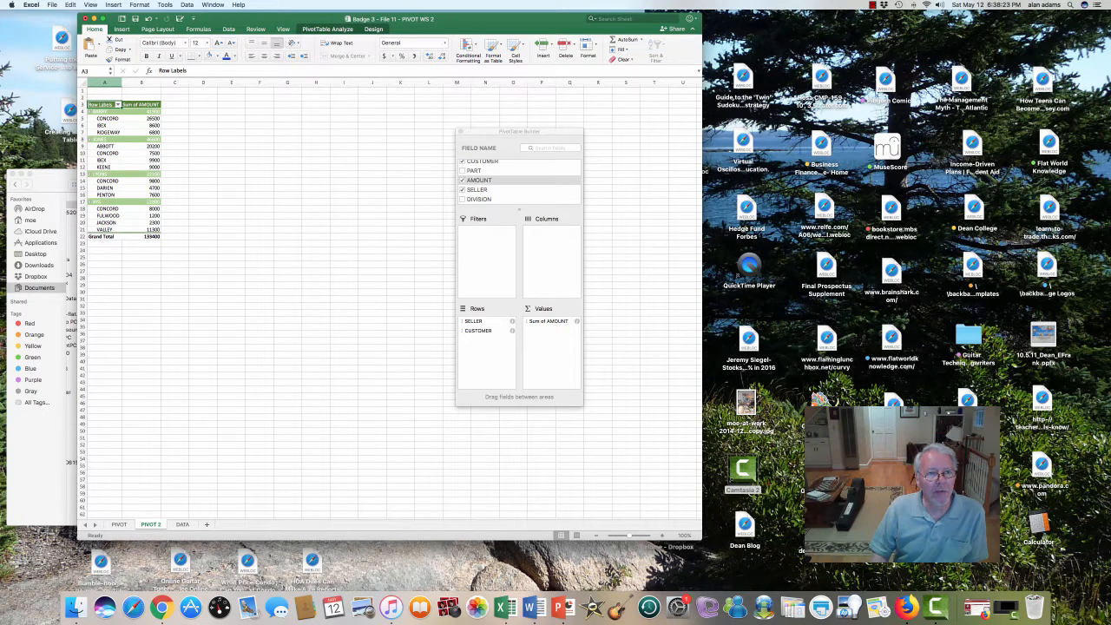
# - Set the width of columns A through E on the PIVOT 2 sheet to 28
pyautogui.moveTo(104, 82); pyautogui.dragTo(231, 81)
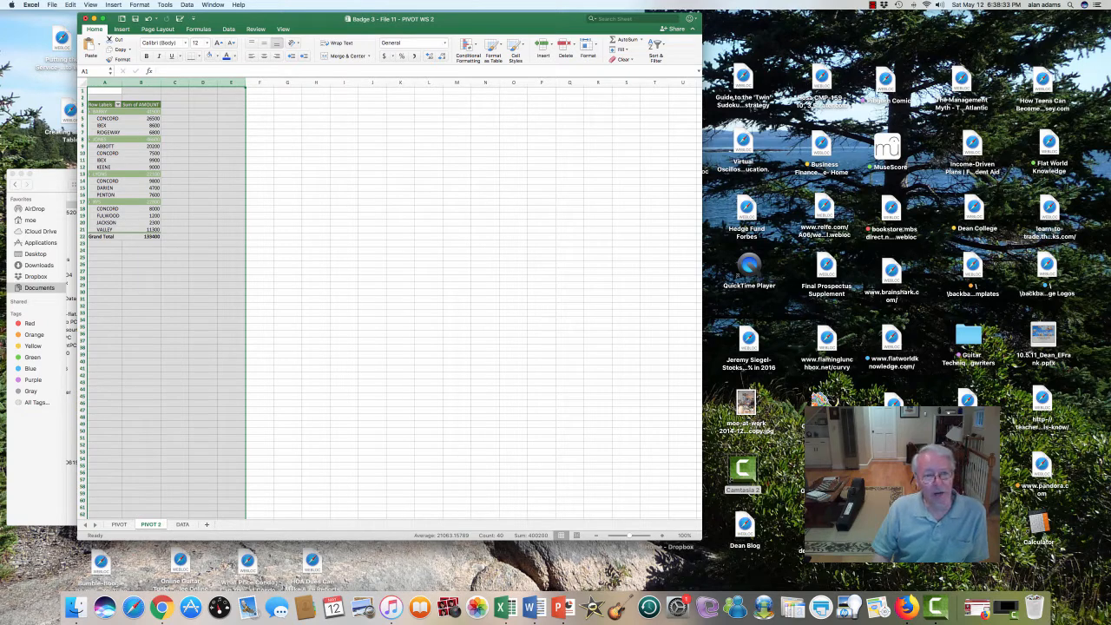
pyautogui.rightClick(203, 277)
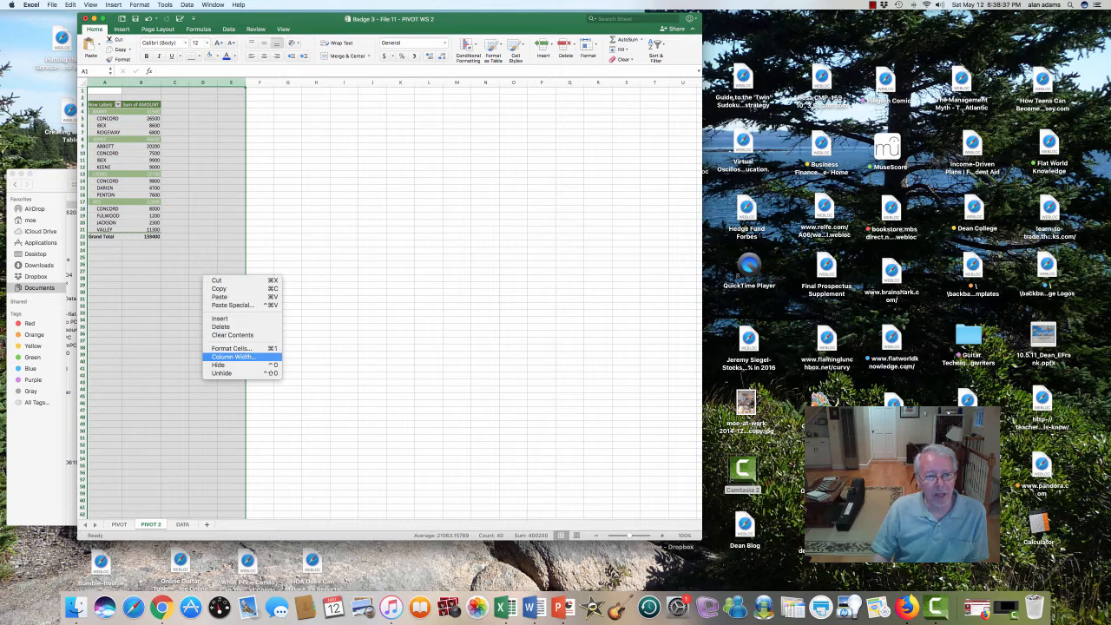
pyautogui.click(233, 357)
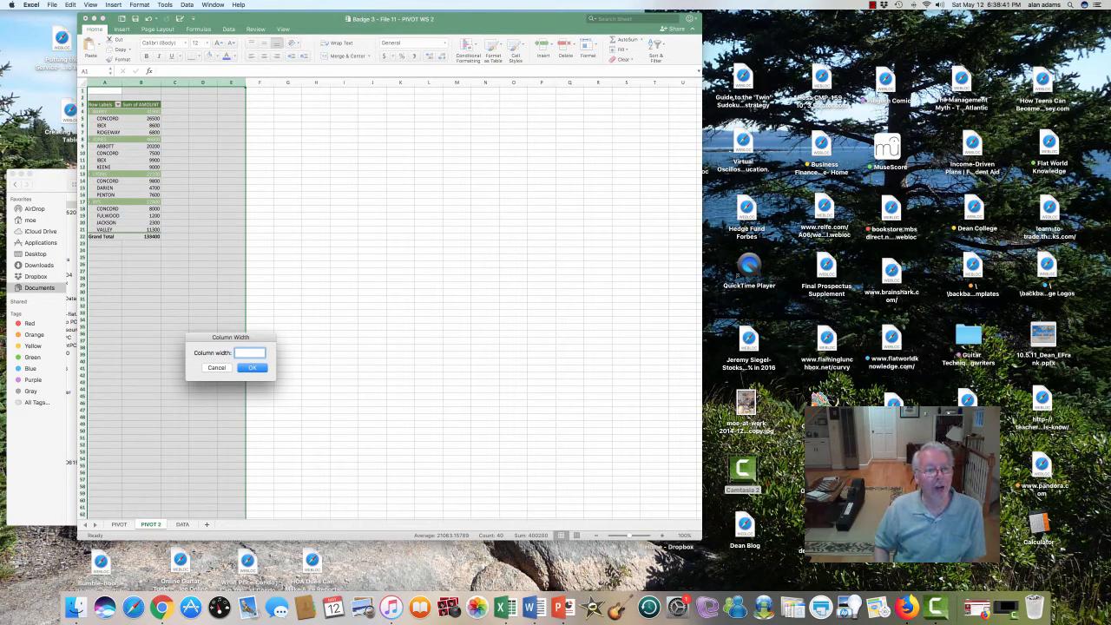
pyautogui.write('28')
pyautogui.press('Return')
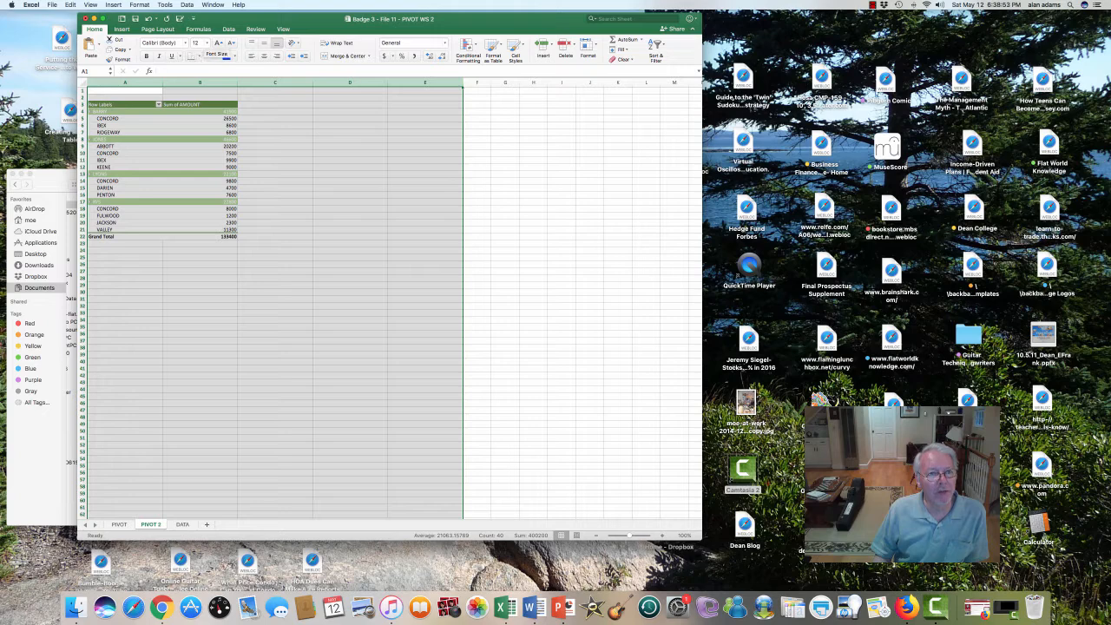
# - Set the font size of columns A through E to 36 and look over the enlarged PivotTable
pyautogui.click(206, 42)
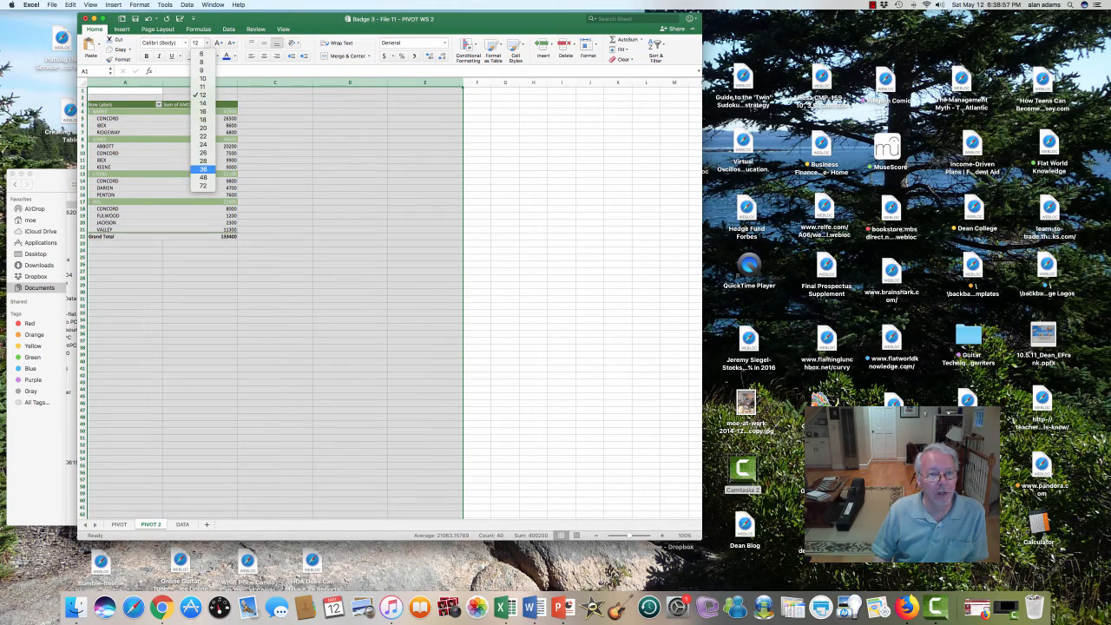
pyautogui.click(202, 169)
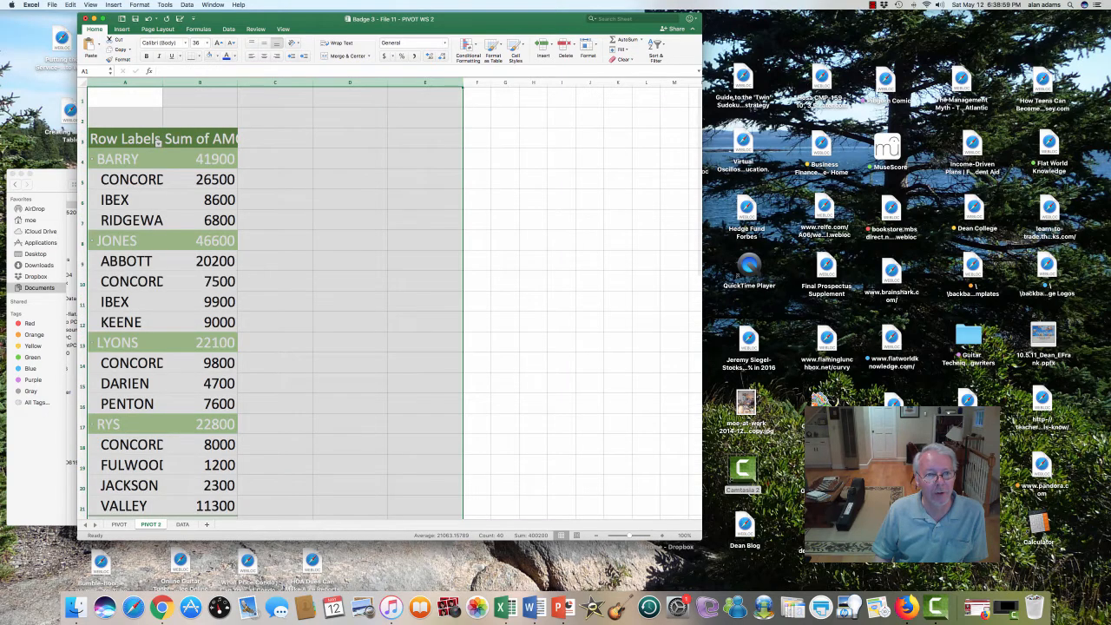
pyautogui.scroll(-1, 157, 111)
pyautogui.scroll(-3, 157, 111)
pyautogui.scroll(4, 157, 121)
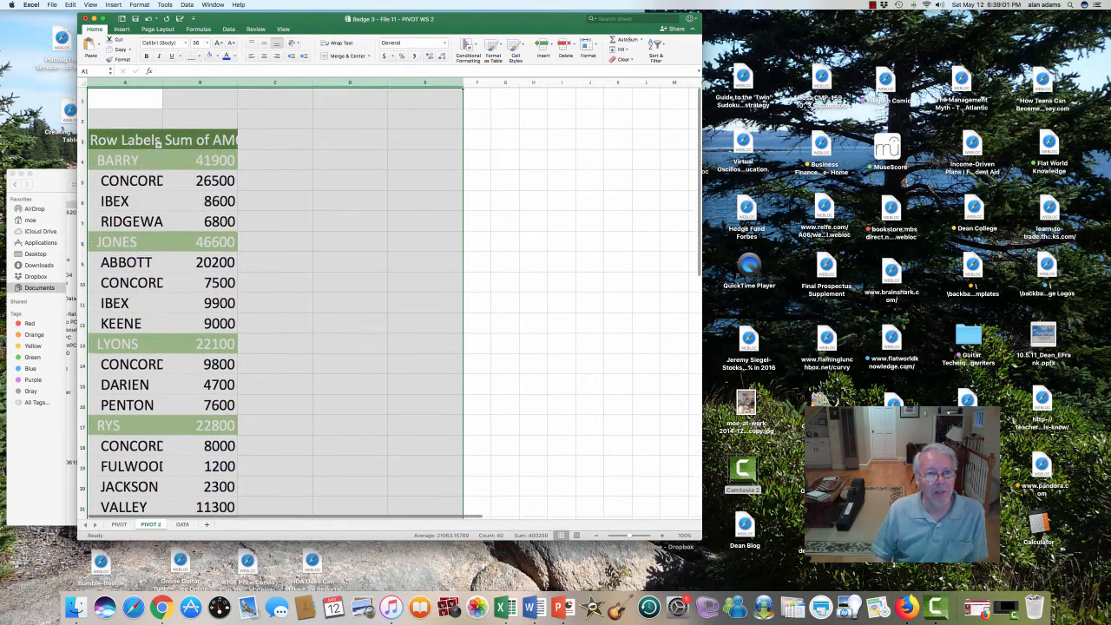
# - Widen columns A through E so the customer names and the Sum of AMOUNT heading fit, and clear the column selection
pyautogui.moveTo(162, 82); pyautogui.dragTo(178, 82)
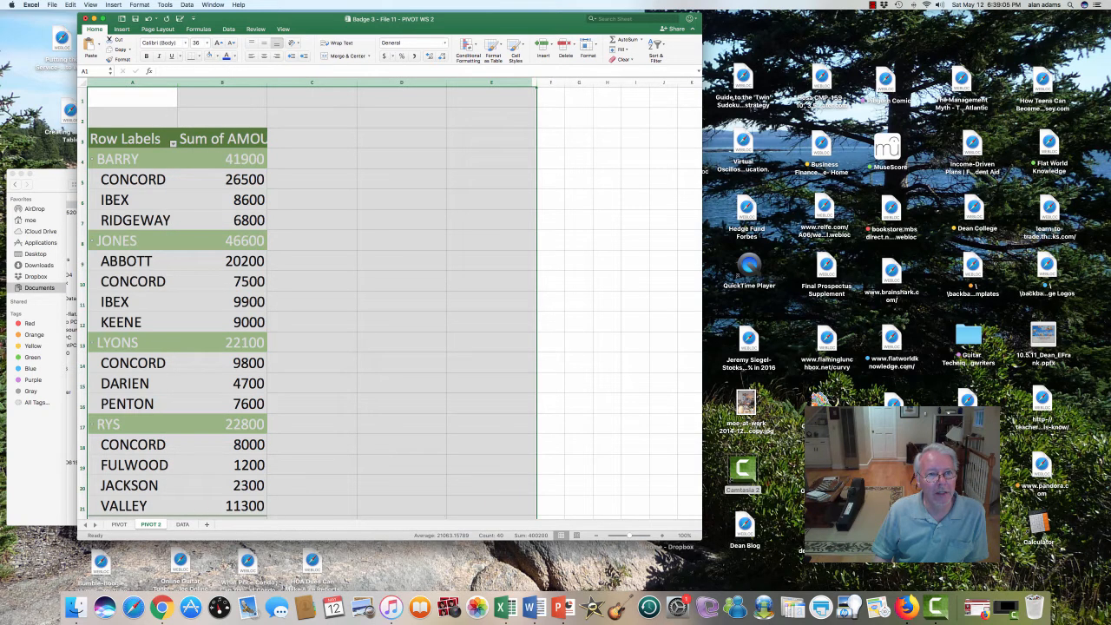
pyautogui.moveTo(266, 83); pyautogui.dragTo(292, 83)
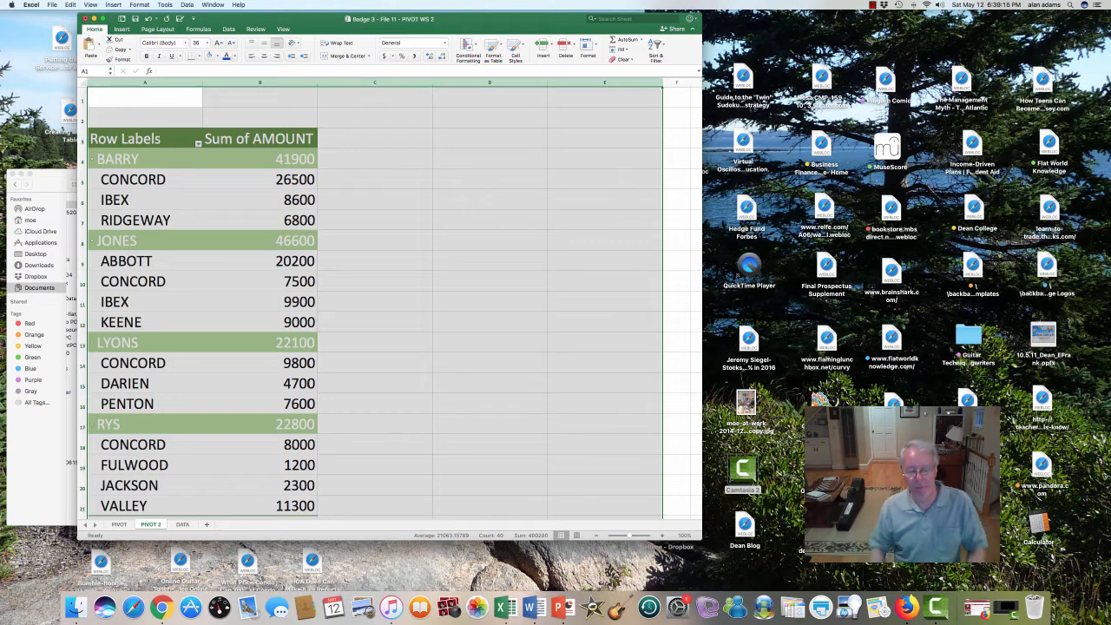
pyautogui.click(375, 383)
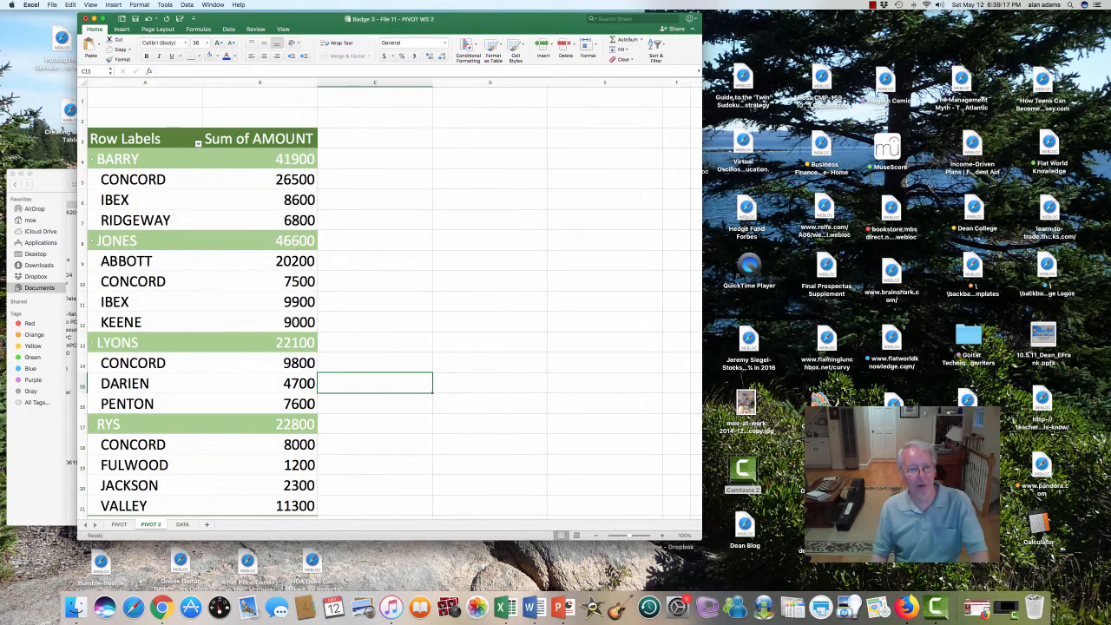
pyautogui.click(489, 342)
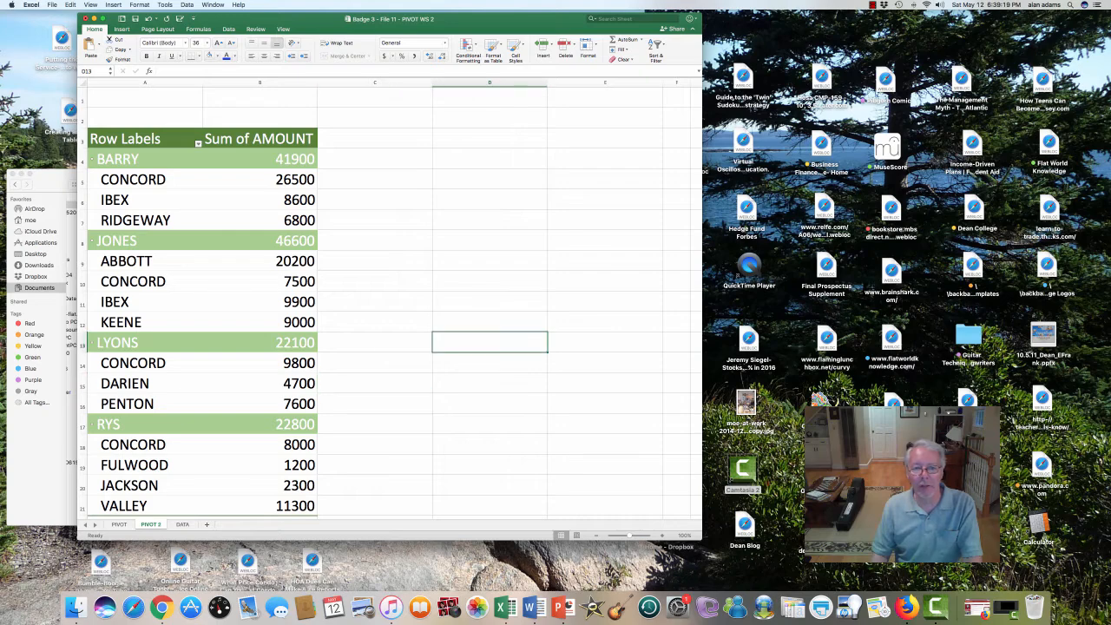
pyautogui.moveTo(489, 281); pyautogui.dragTo(608, 464)
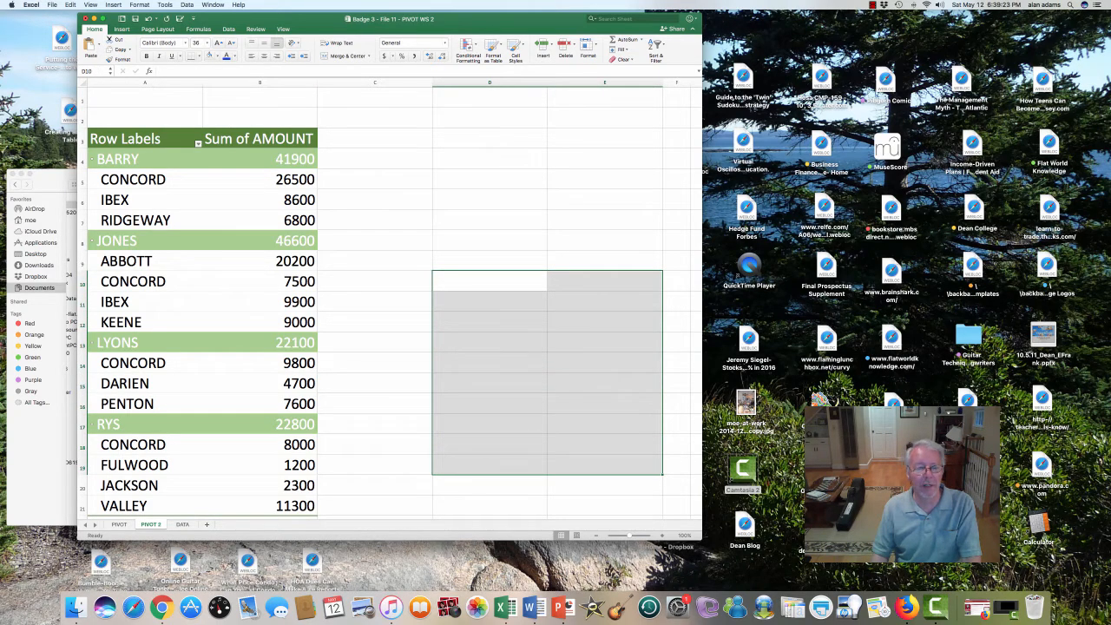
# - Add the DIVISION field to the PivotTable and move it from the values to the report filters
pyautogui.click(260, 282)
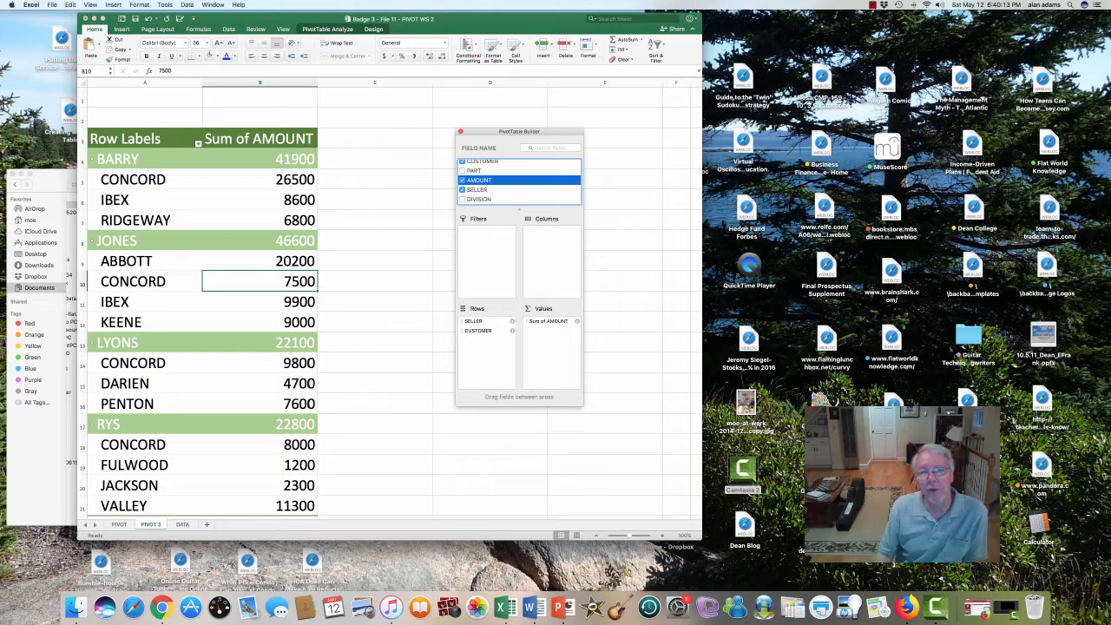
pyautogui.click(462, 200)
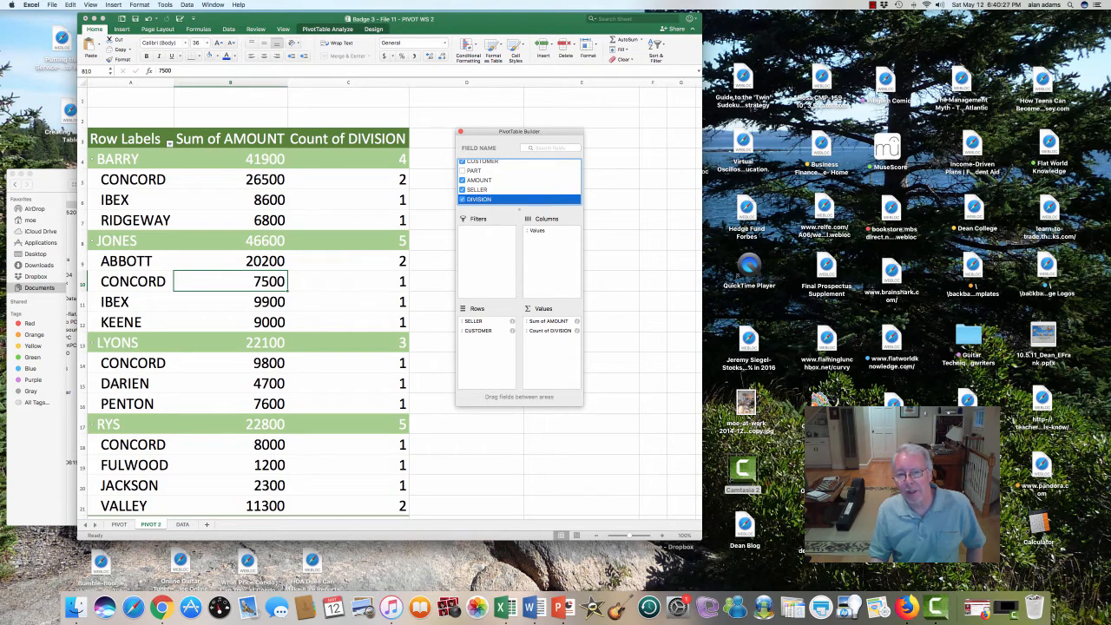
pyautogui.moveTo(550, 331); pyautogui.dragTo(489, 250)
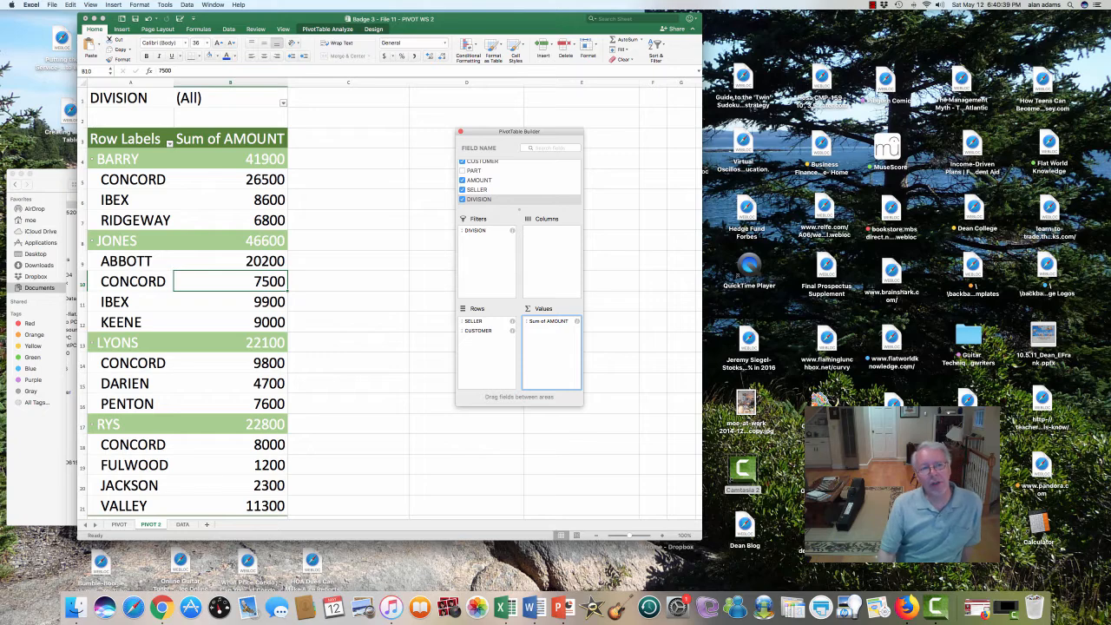
pyautogui.click(82, 102)
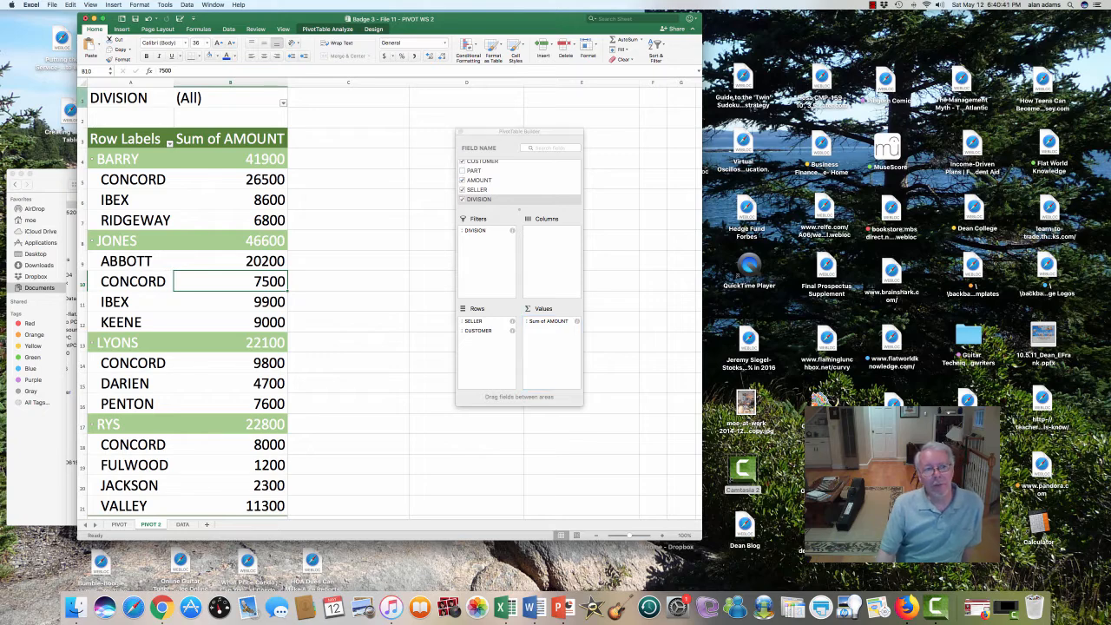
pyautogui.click(82, 102)
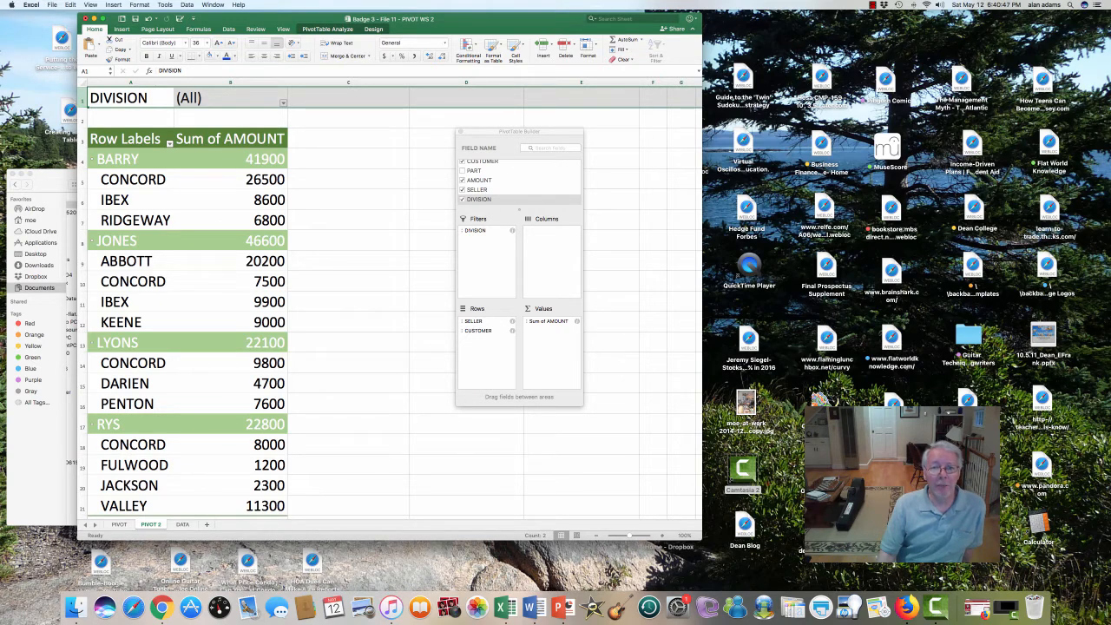
pyautogui.click(477, 231)
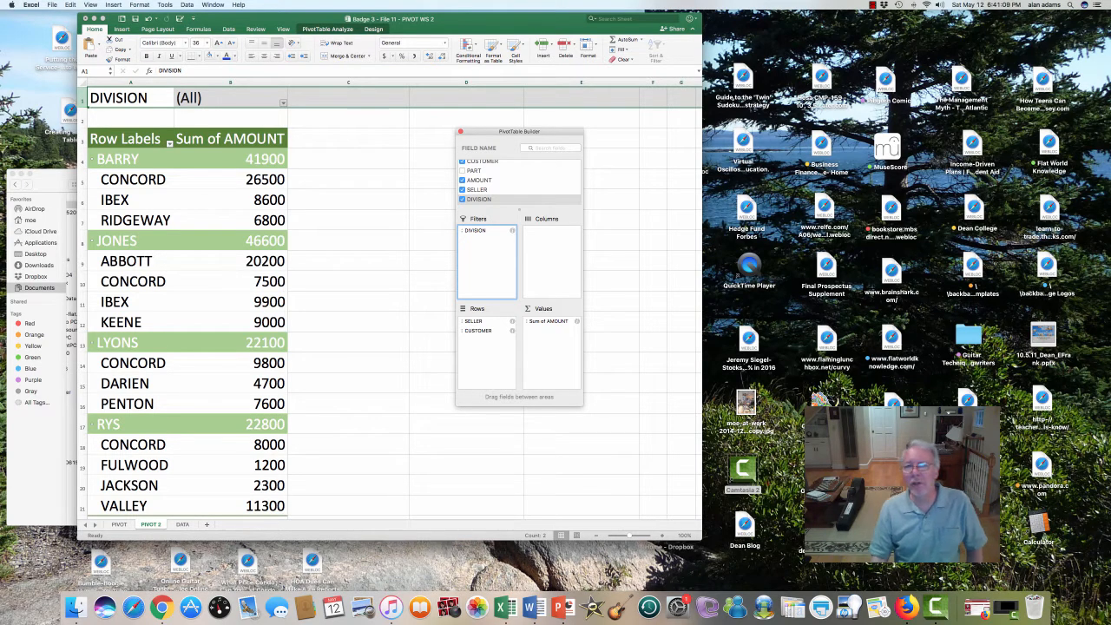
# - Turn off the PivotTable's grand totals for rows and columns
pyautogui.scroll(-5, 260, 295)
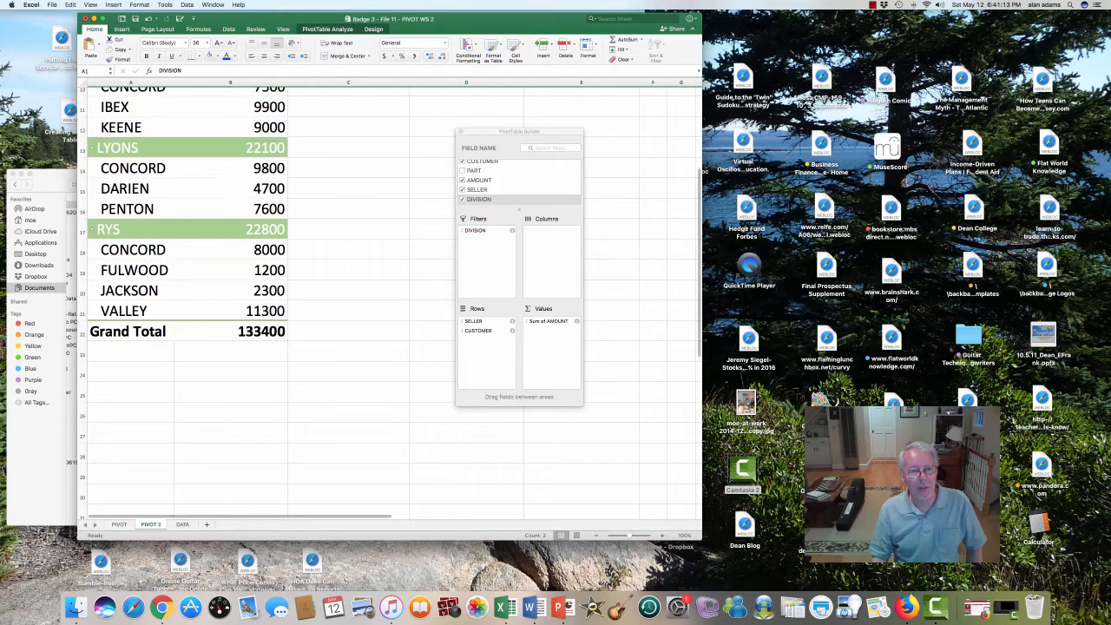
pyautogui.click(230, 331)
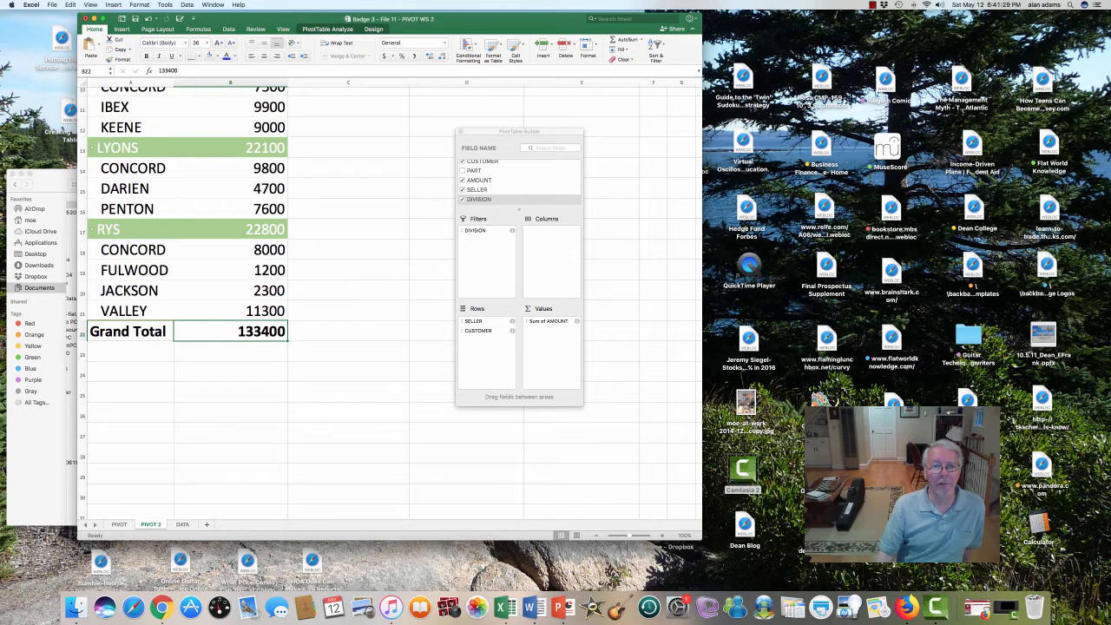
pyautogui.click(373, 30)
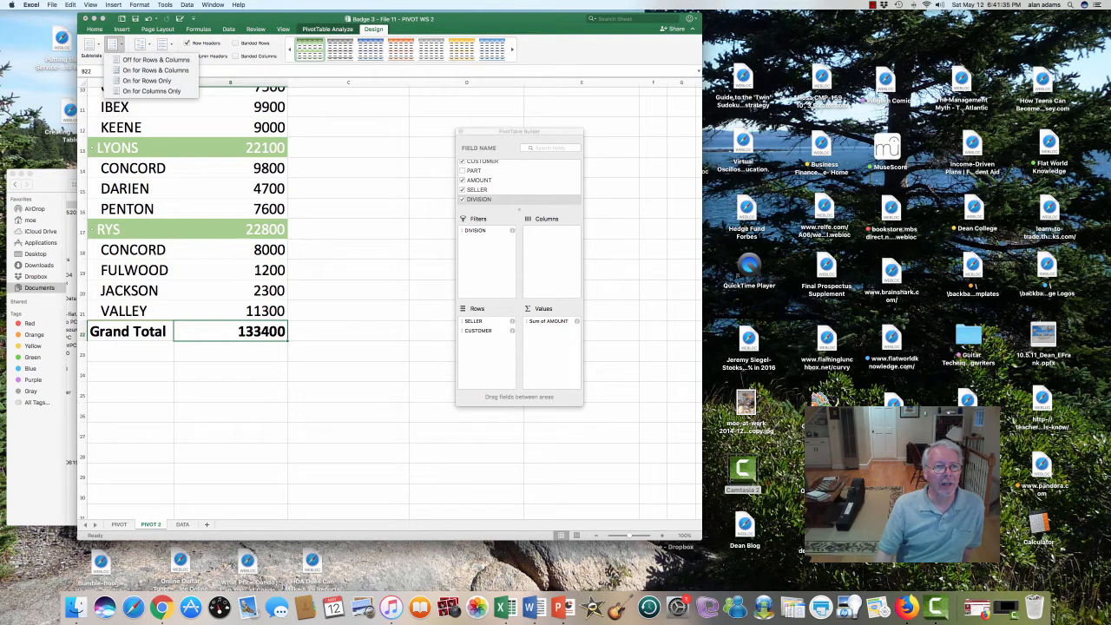
pyautogui.click(146, 60)
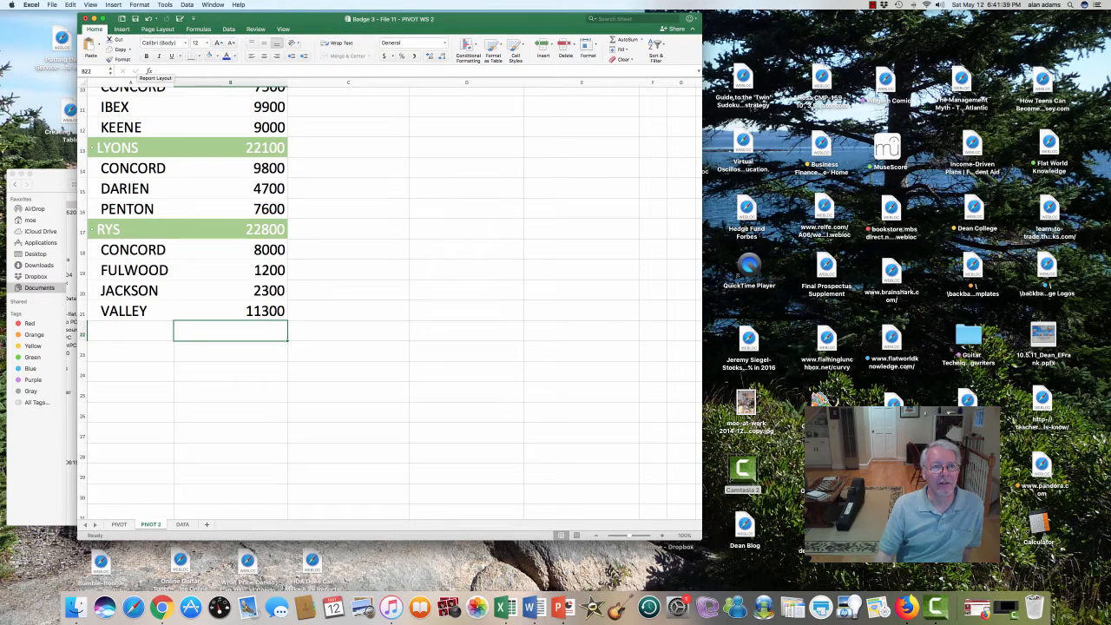
pyautogui.click(231, 189)
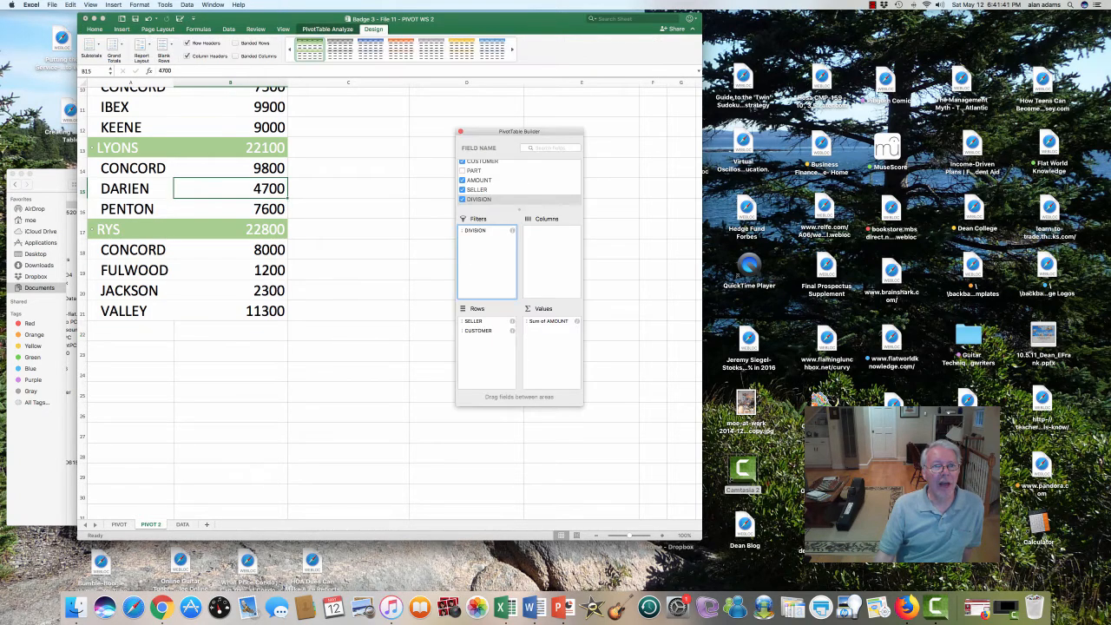
# - Turn the PivotTable's grand totals back on for rows and columns and check the Grand Total row
pyautogui.click(374, 29)
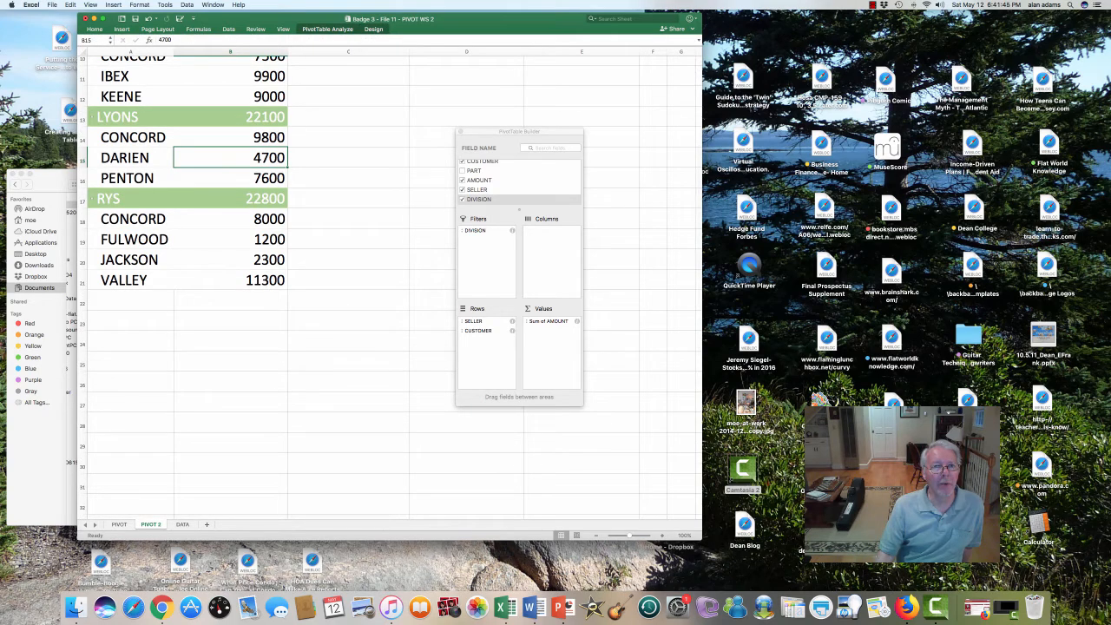
pyautogui.click(373, 30)
pyautogui.click(114, 44)
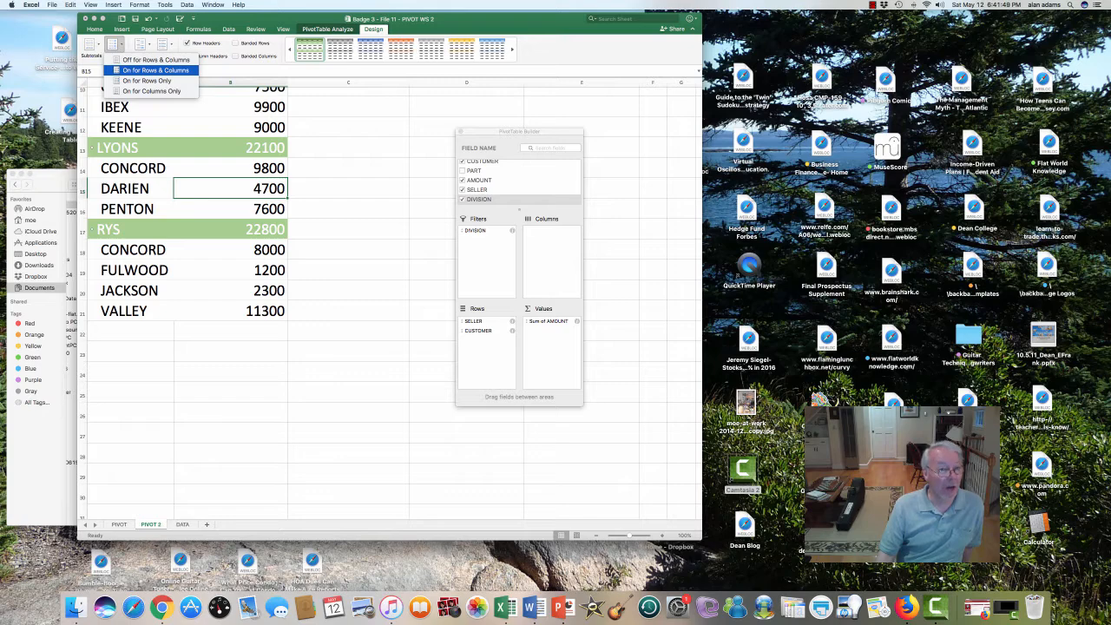
pyautogui.click(155, 70)
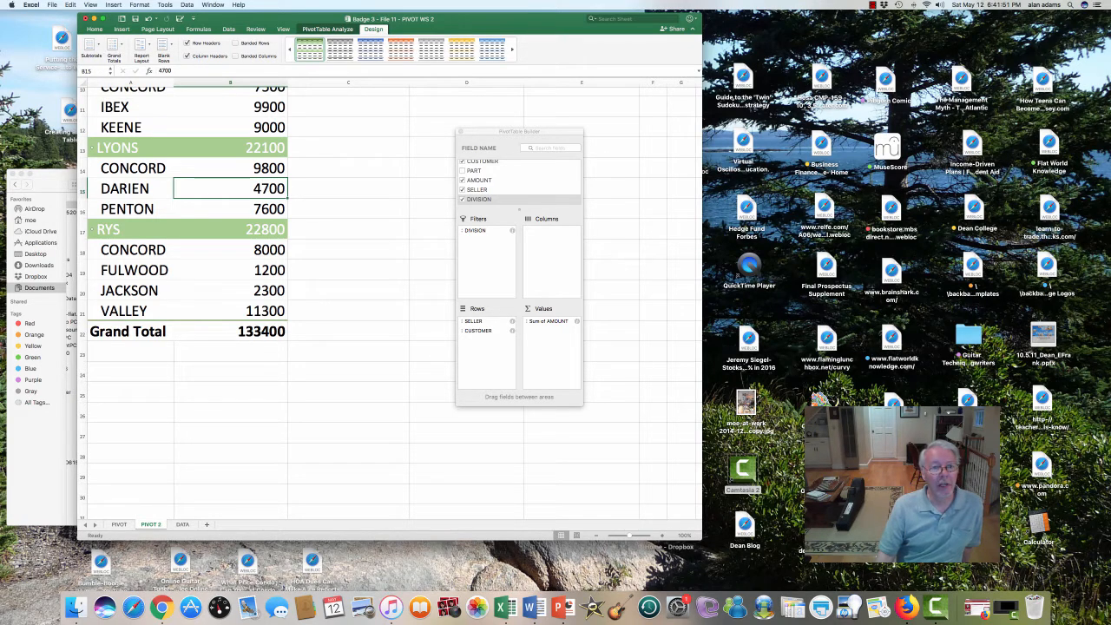
pyautogui.scroll(2, 348, 304)
pyautogui.click(228, 375)
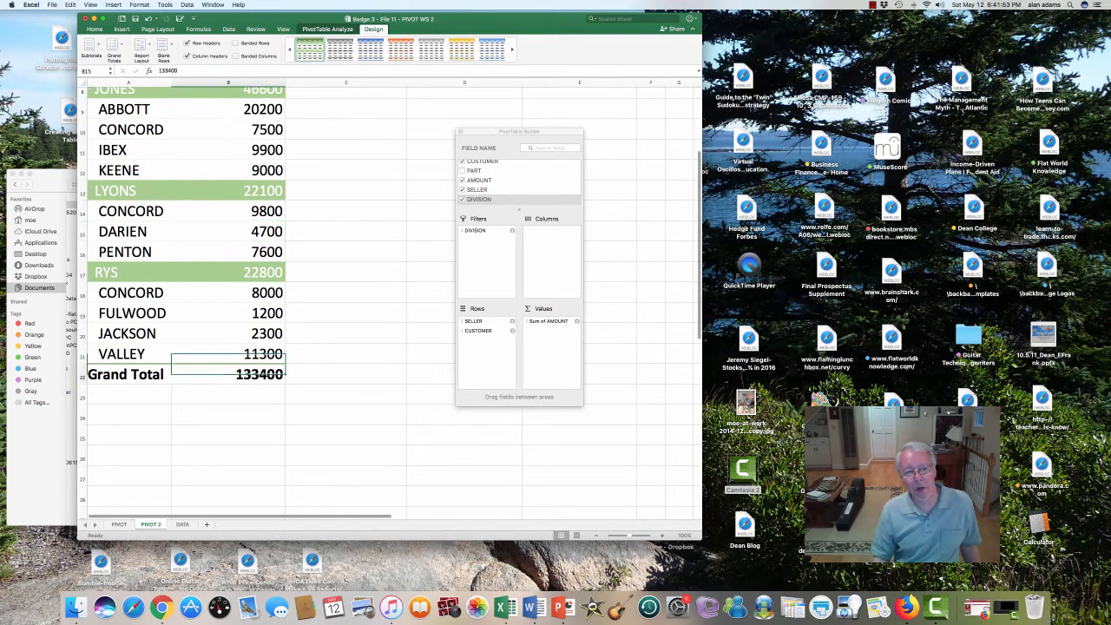
pyautogui.scroll(1, 228, 375)
pyautogui.scroll(3, 347, 295)
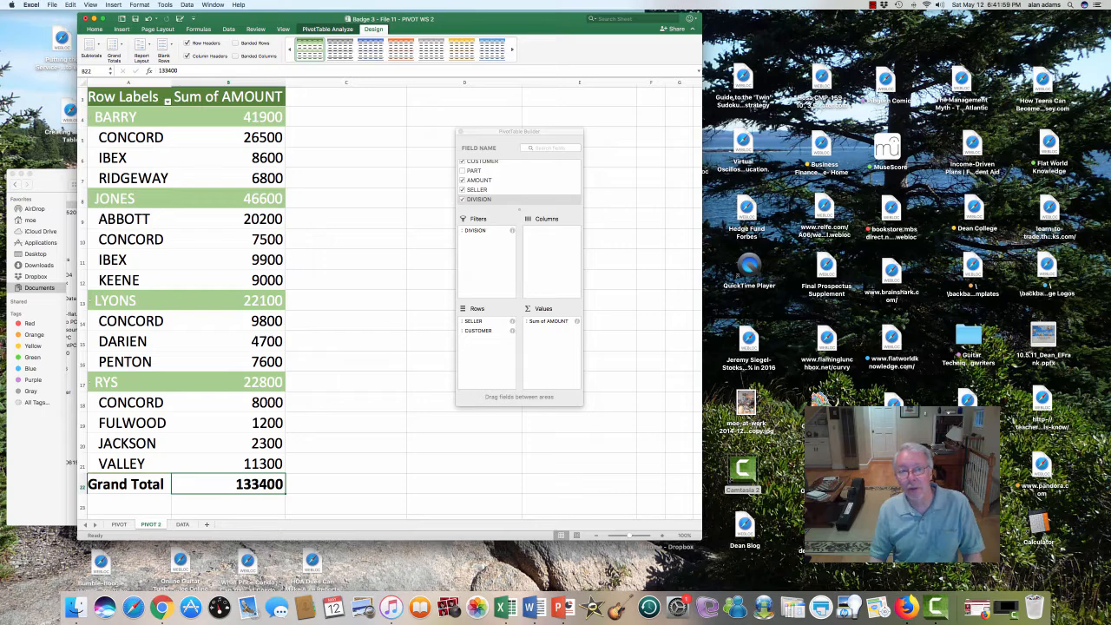
# - Filter the PivotTable's DIVISION report filter to EAST only, and select a cell inside the table
pyautogui.scroll(2, 347, 295)
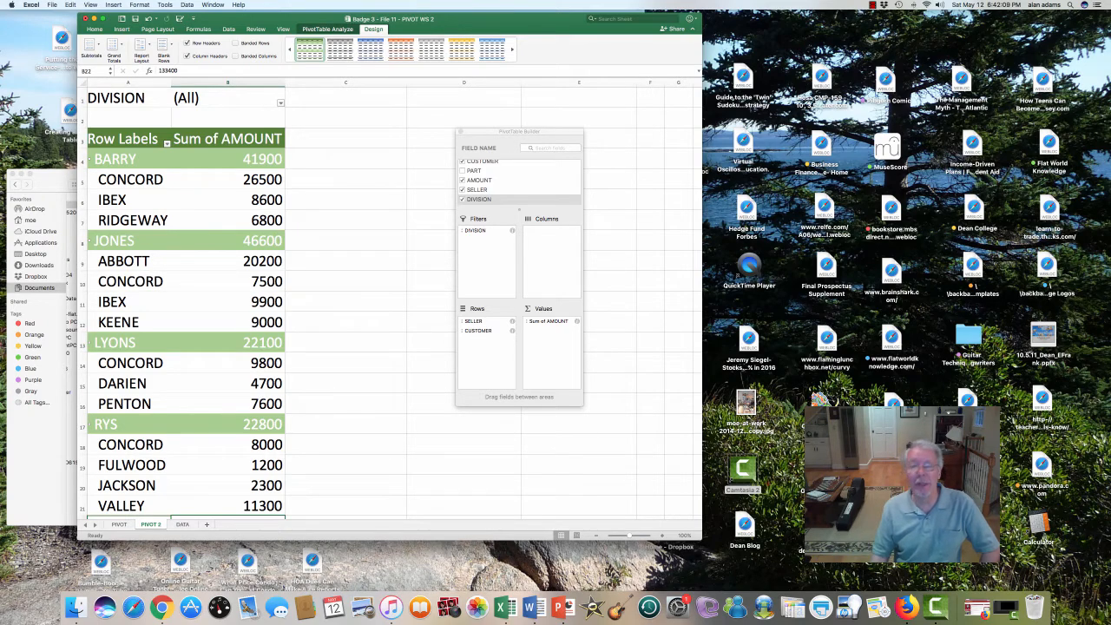
pyautogui.click(280, 102)
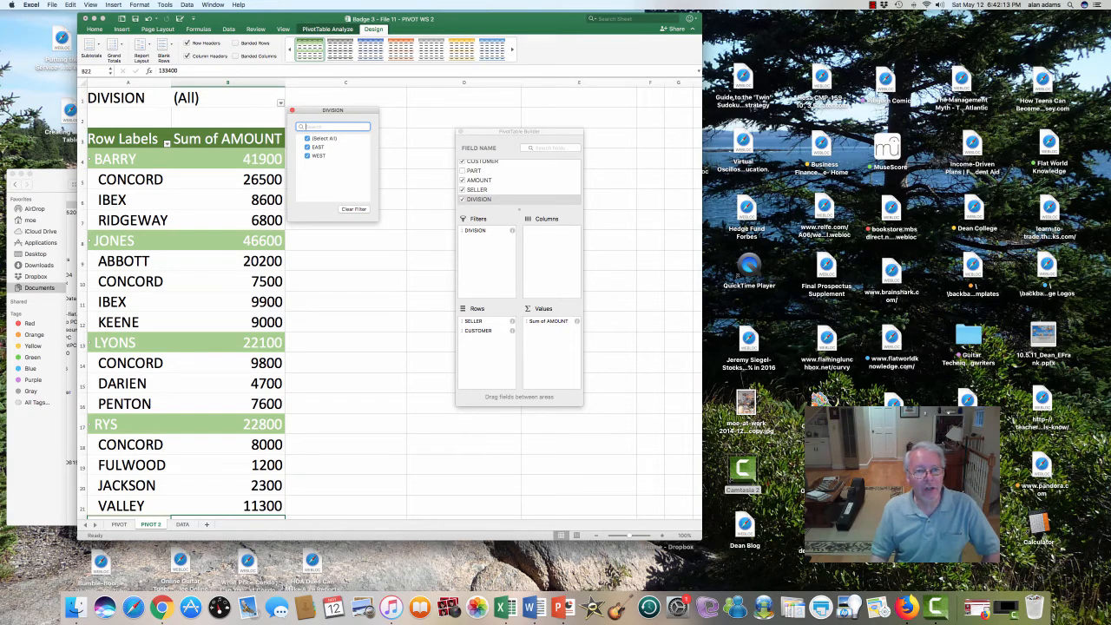
pyautogui.click(307, 138)
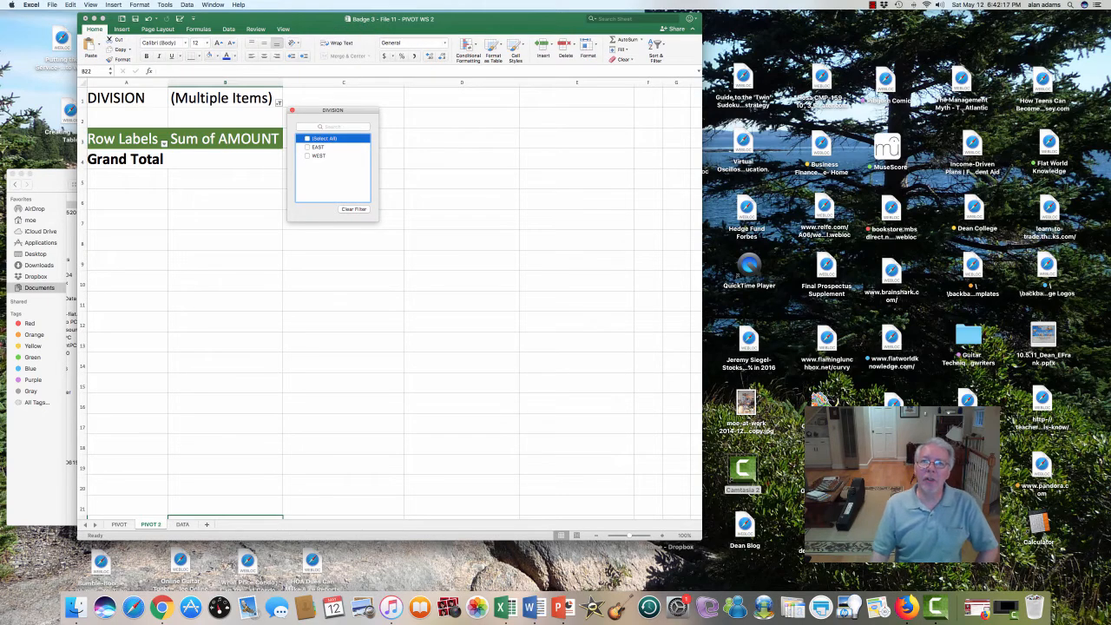
pyautogui.click(307, 146)
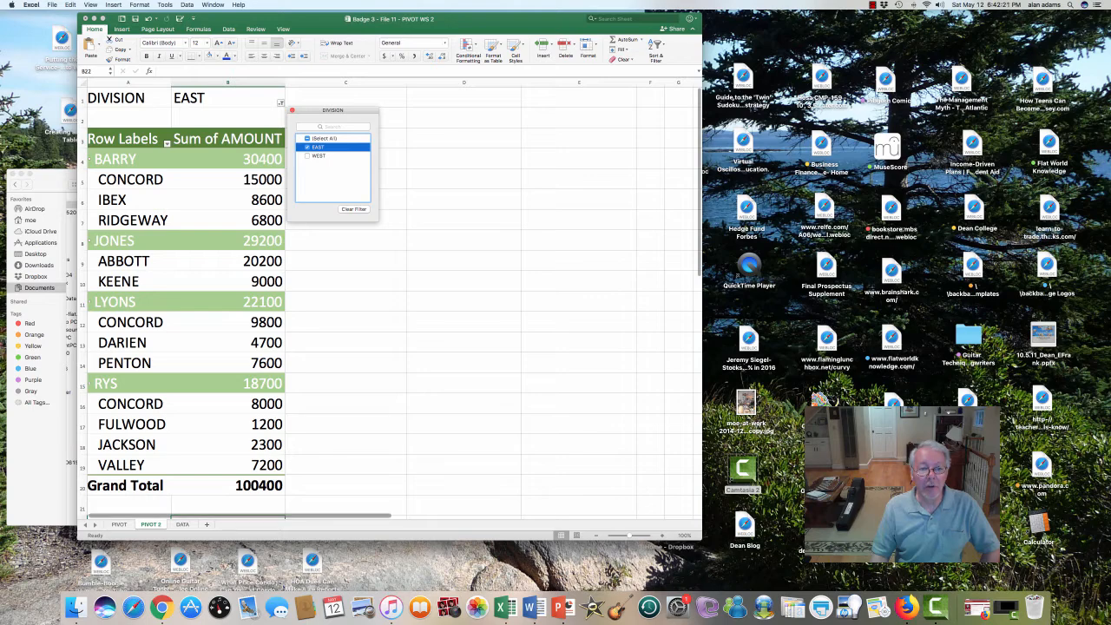
pyautogui.press('Escape')
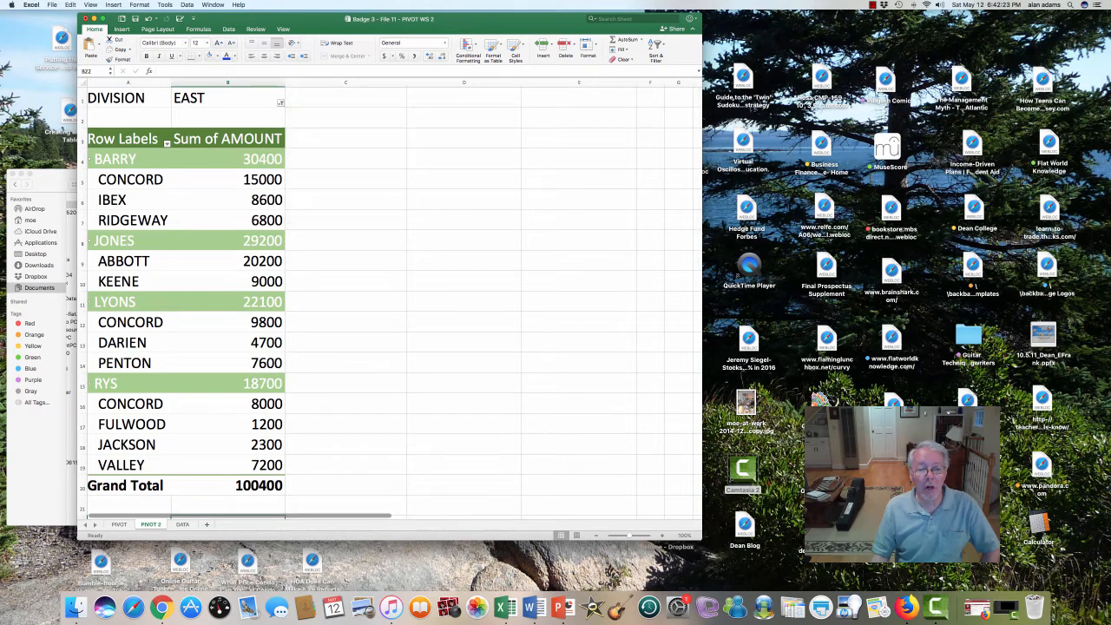
pyautogui.click(228, 323)
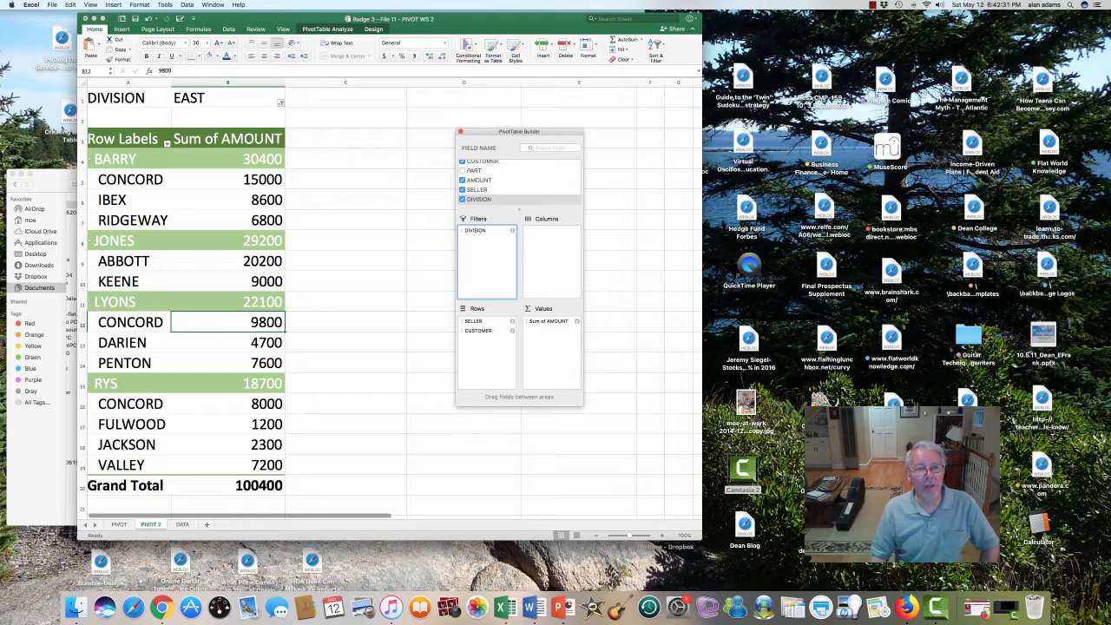
# - Switch the DIVISION report filter from EAST to WEST only
pyautogui.click(280, 103)
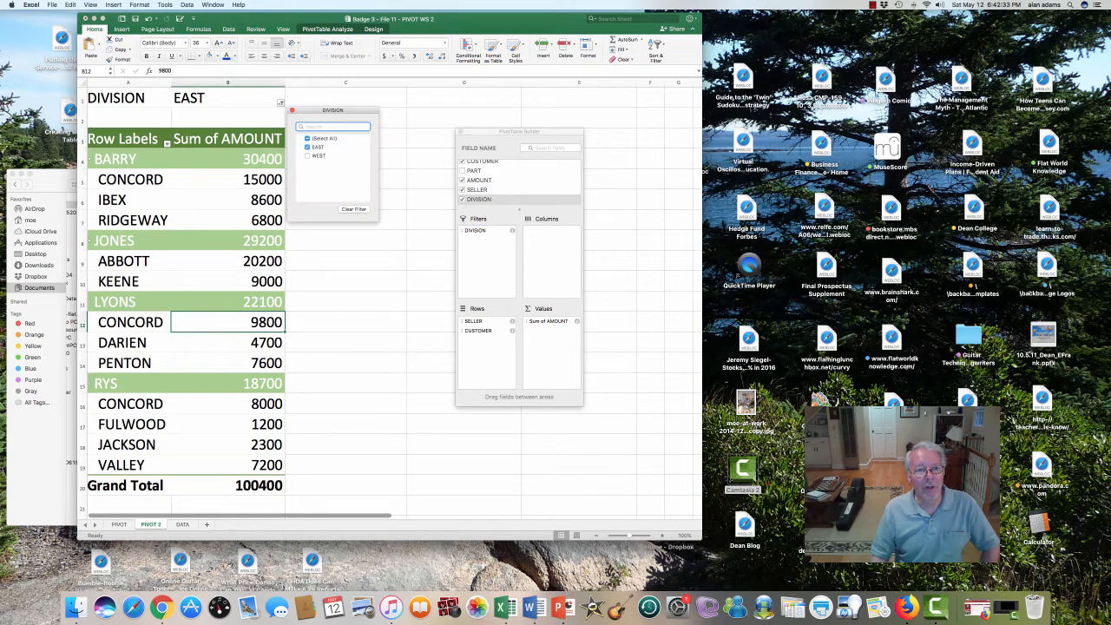
pyautogui.click(307, 148)
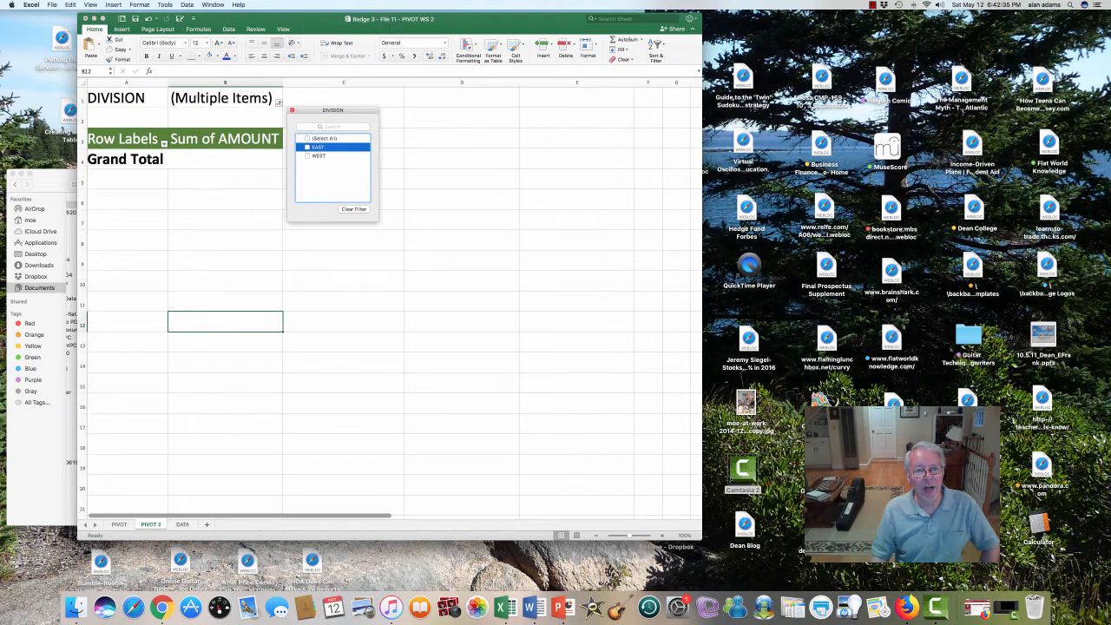
pyautogui.click(307, 156)
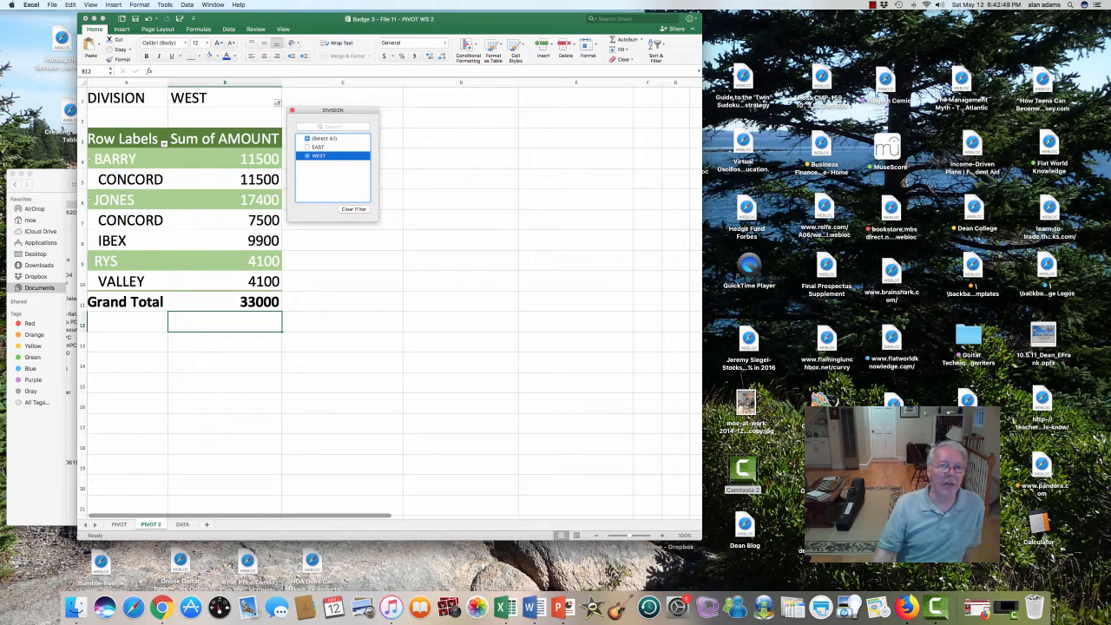
# - Include EAST in the DIVISION filter again alongside WEST, and check the Grand Total amount
pyautogui.click(307, 147)
pyautogui.click(293, 111)
pyautogui.scroll(-5, 390, 304)
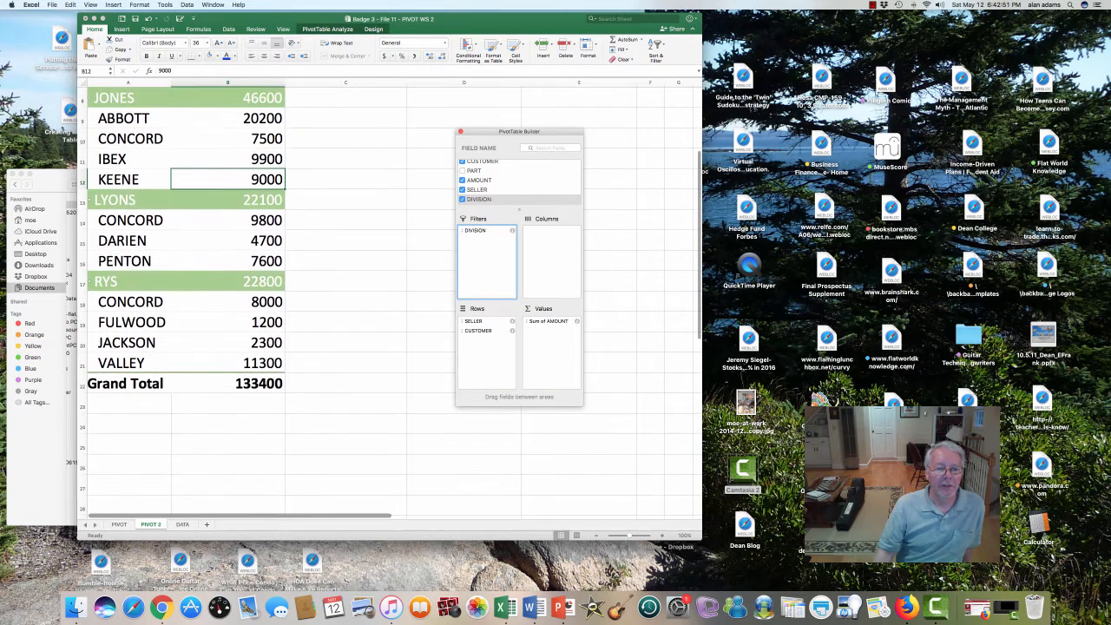
pyautogui.click(228, 383)
pyautogui.click(228, 384)
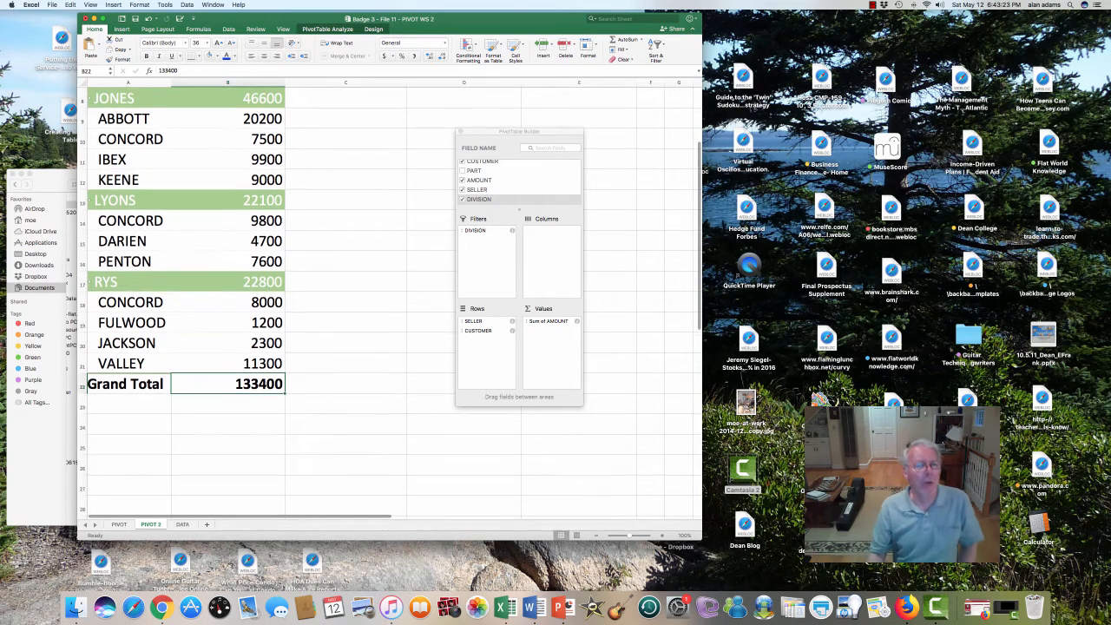
# - Select empty cell C6 outside the PivotTable, then value cell B8 inside it to bring back the PivotTable tools
pyautogui.scroll(5, 187, 295)
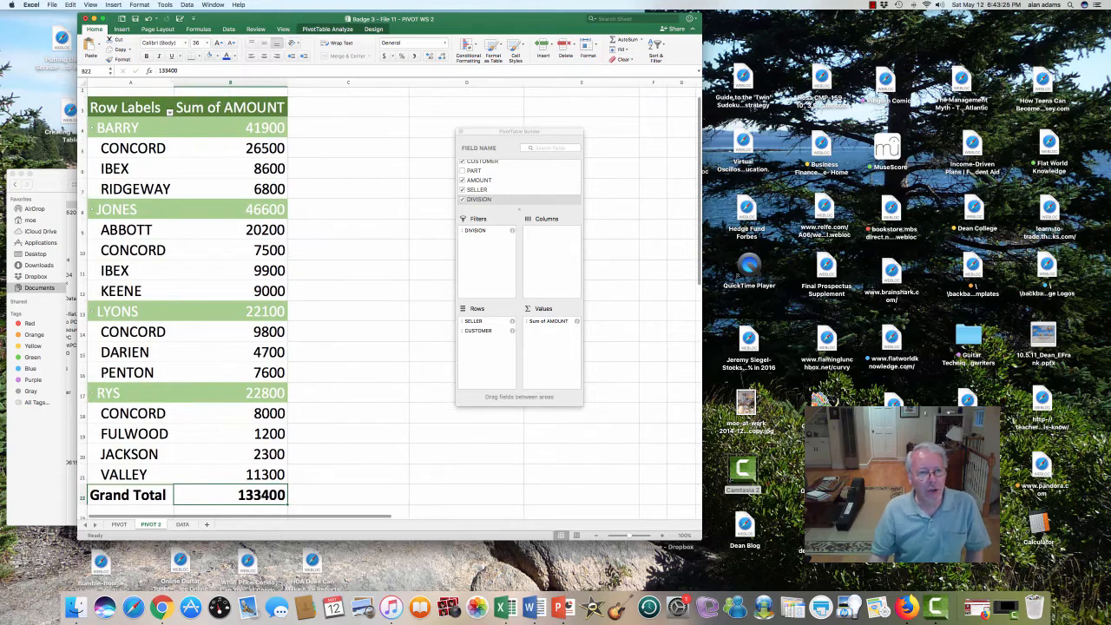
pyautogui.scroll(-1, 391, 296)
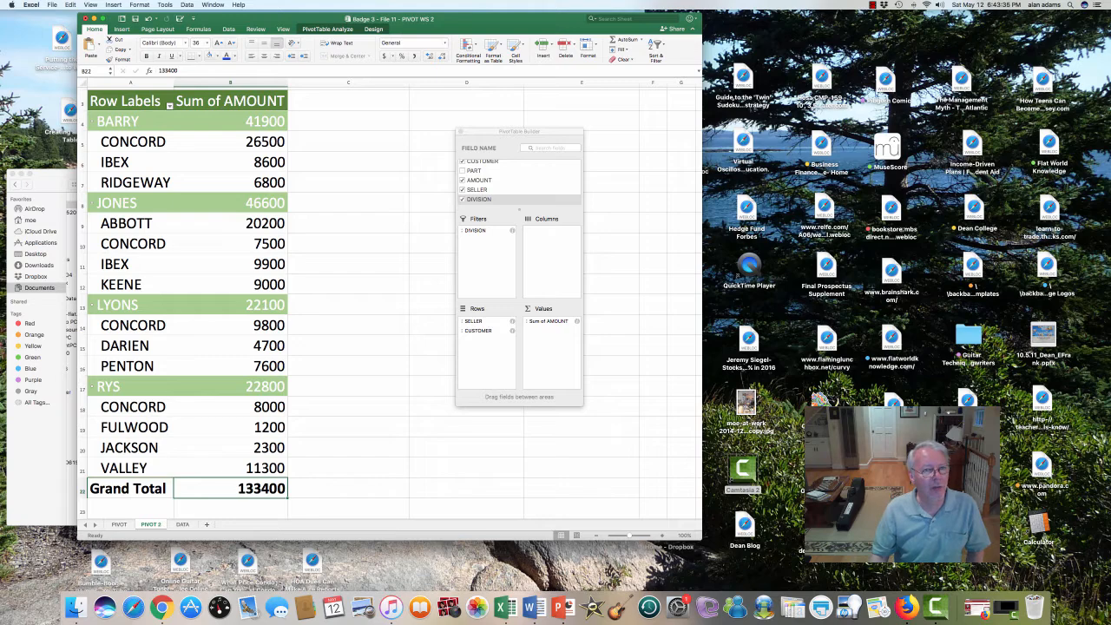
pyautogui.click(230, 162)
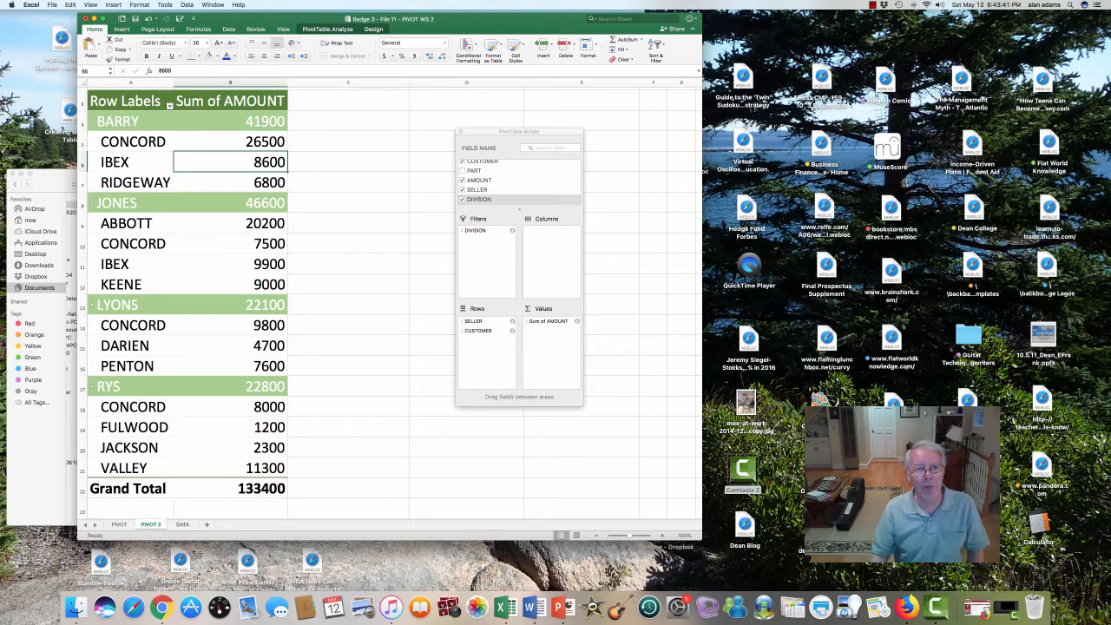
pyautogui.click(348, 162)
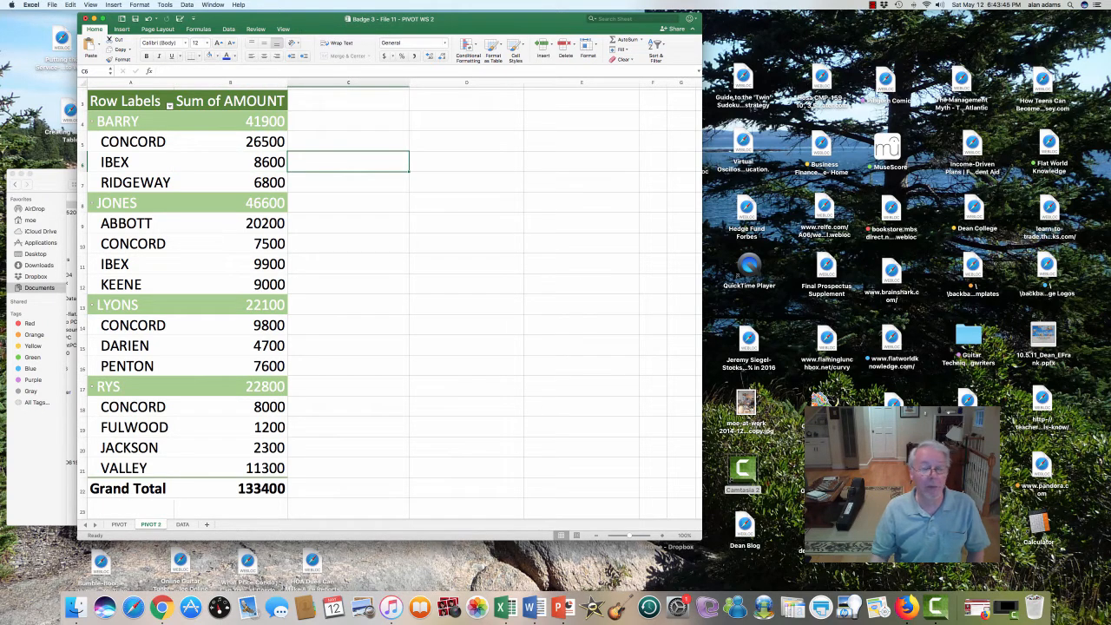
pyautogui.click(230, 203)
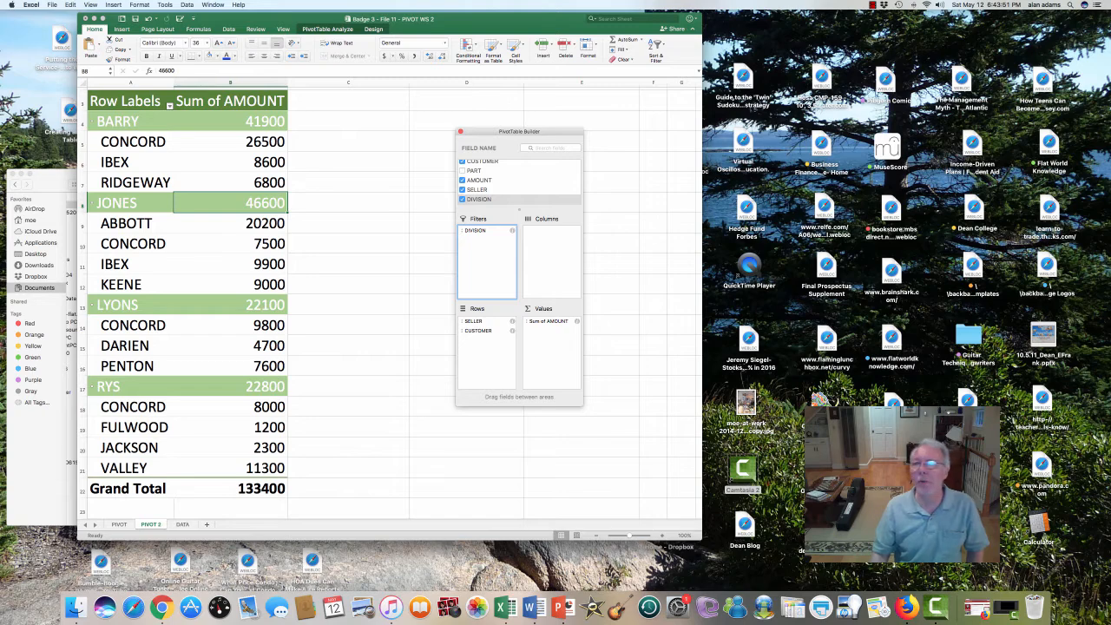
# - Format the Sum of AMOUNT field as Number with 0 decimal places and the 1000 separator through its field settings
pyautogui.click(327, 29)
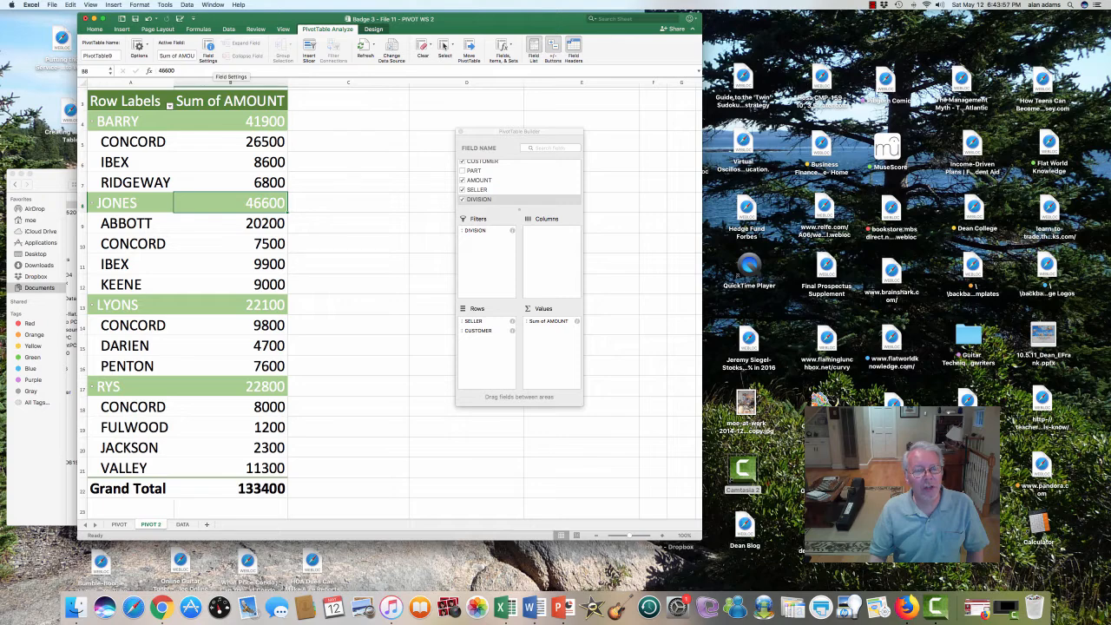
pyautogui.click(230, 142)
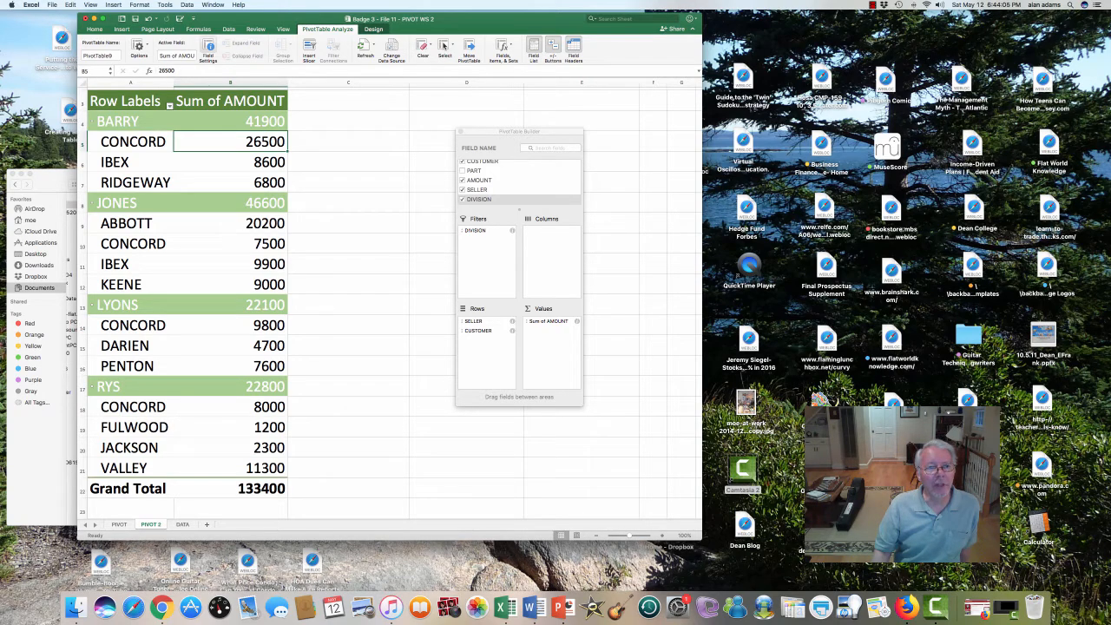
pyautogui.click(209, 49)
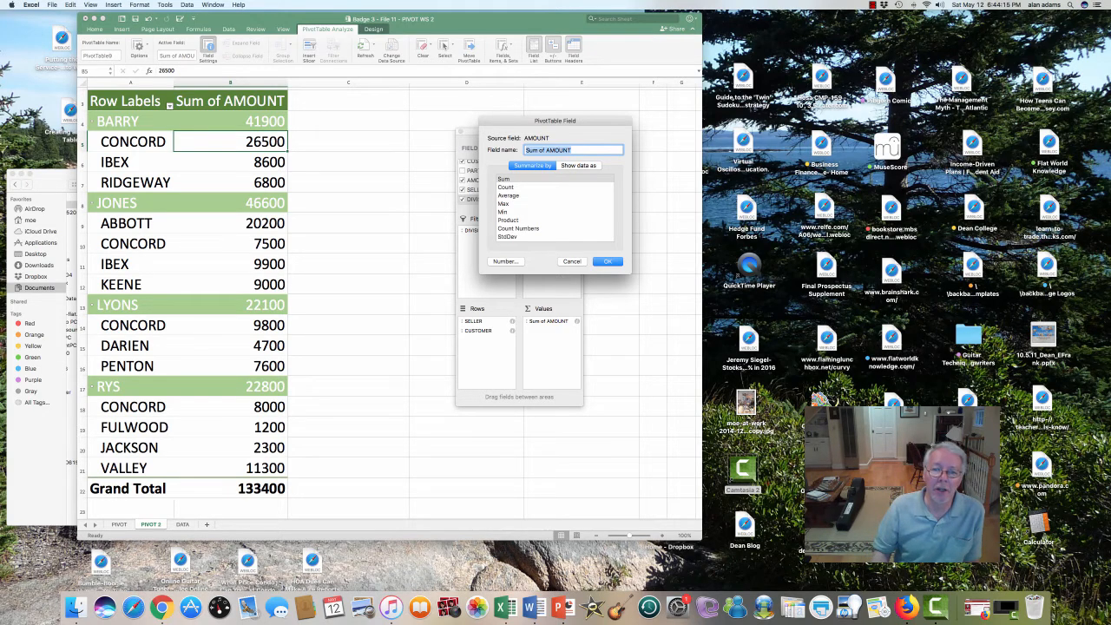
pyautogui.click(504, 261)
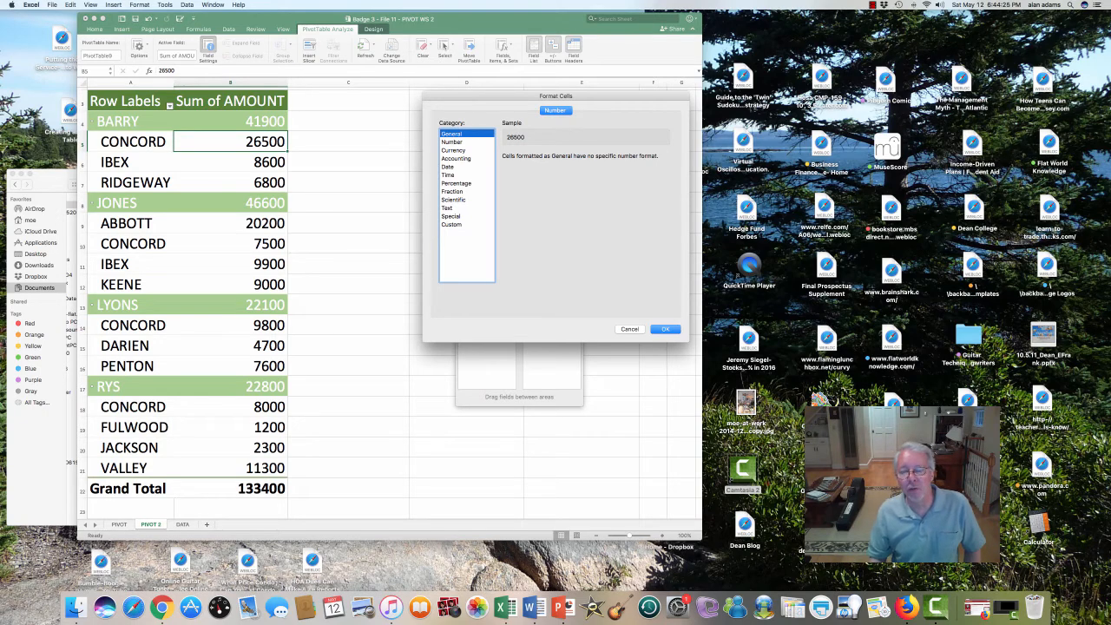
pyautogui.click(452, 142)
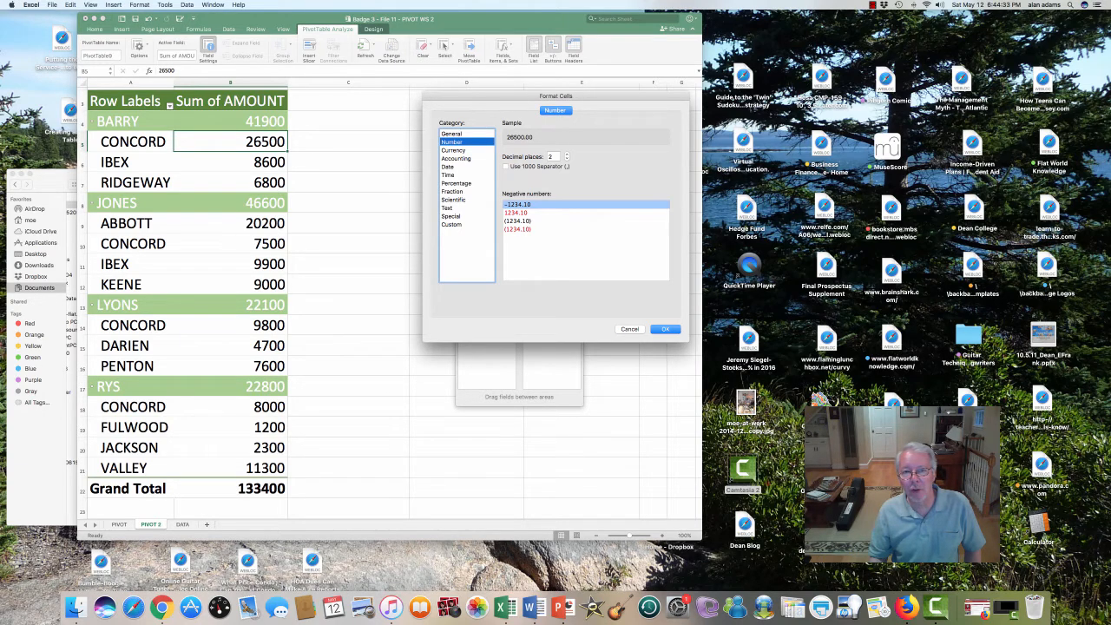
pyautogui.press('Tab')
pyautogui.write('0')
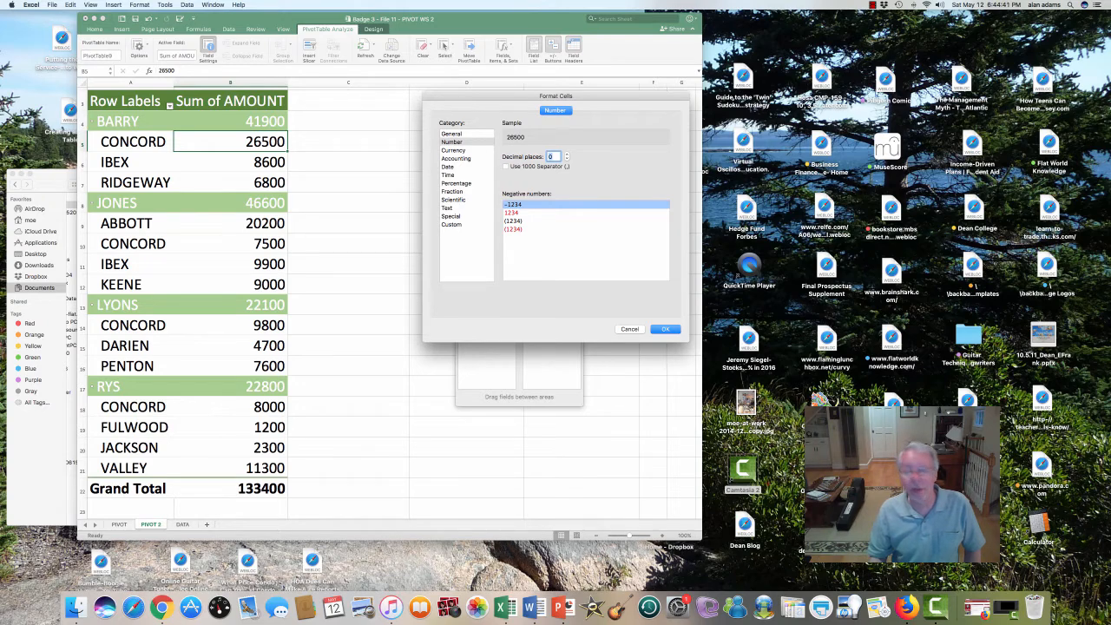
pyautogui.click(506, 166)
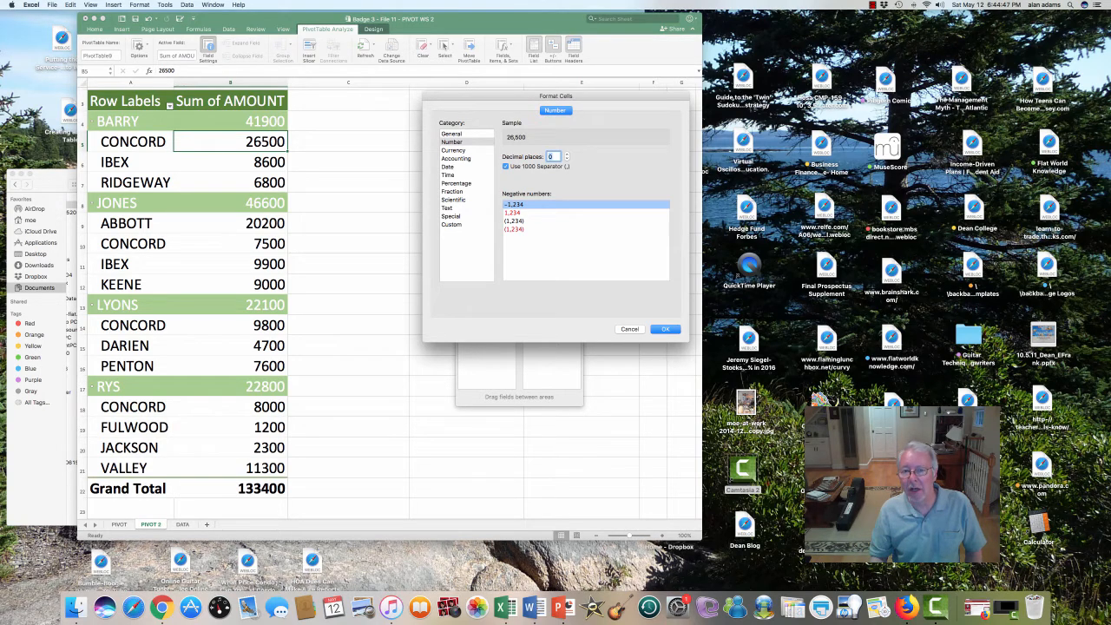
pyautogui.press('Return')
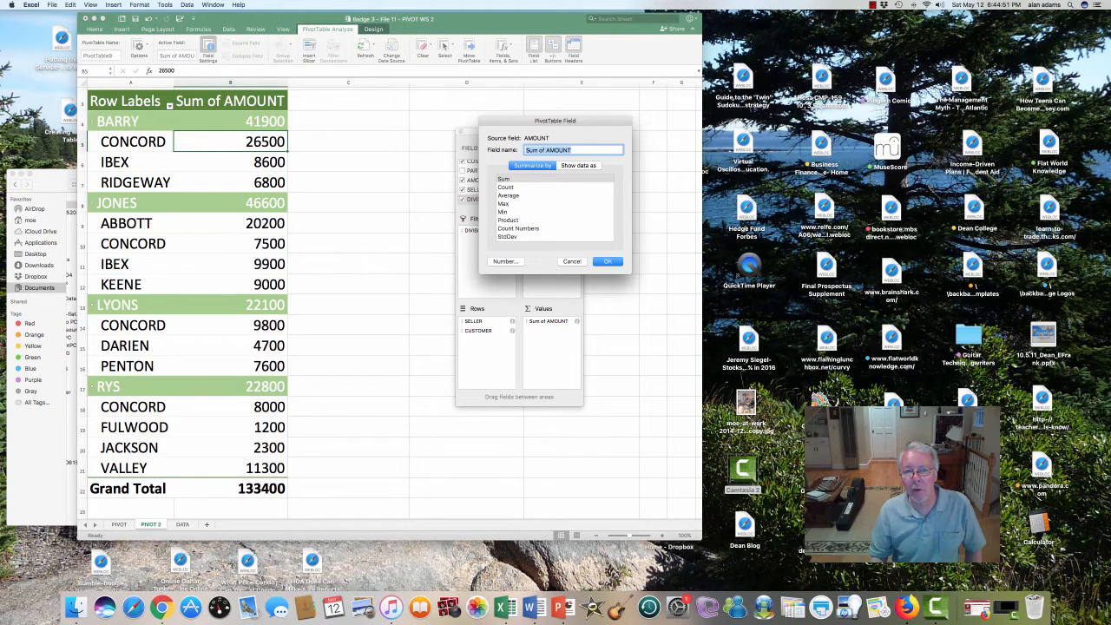
pyautogui.press('Return')
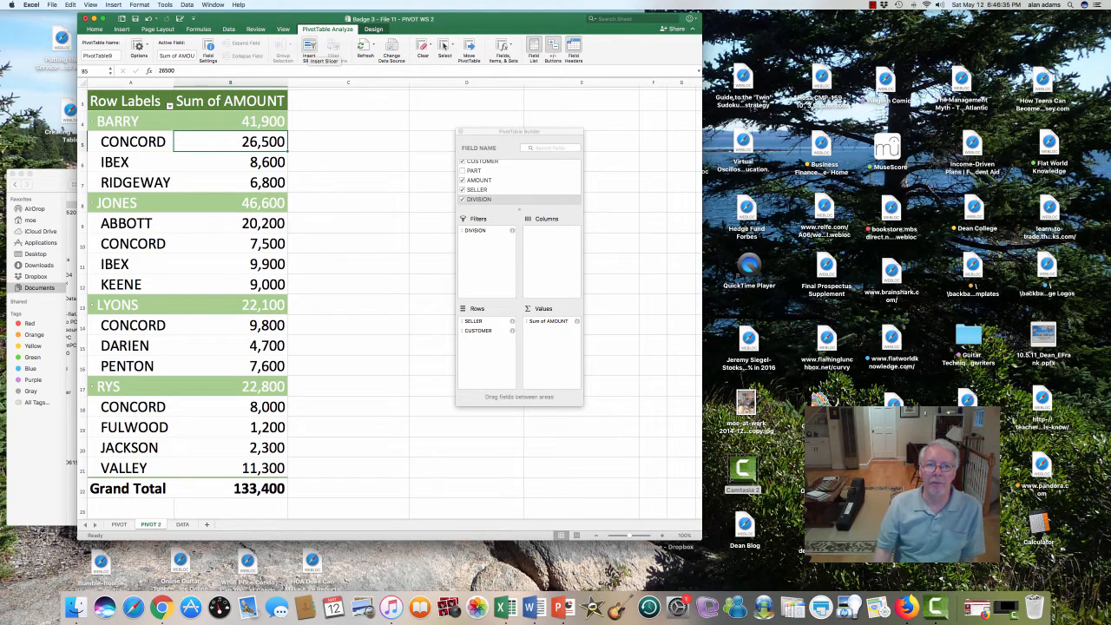
# - Insert a slicer for the CUSTOMER field of the PivotTable
pyautogui.click(309, 50)
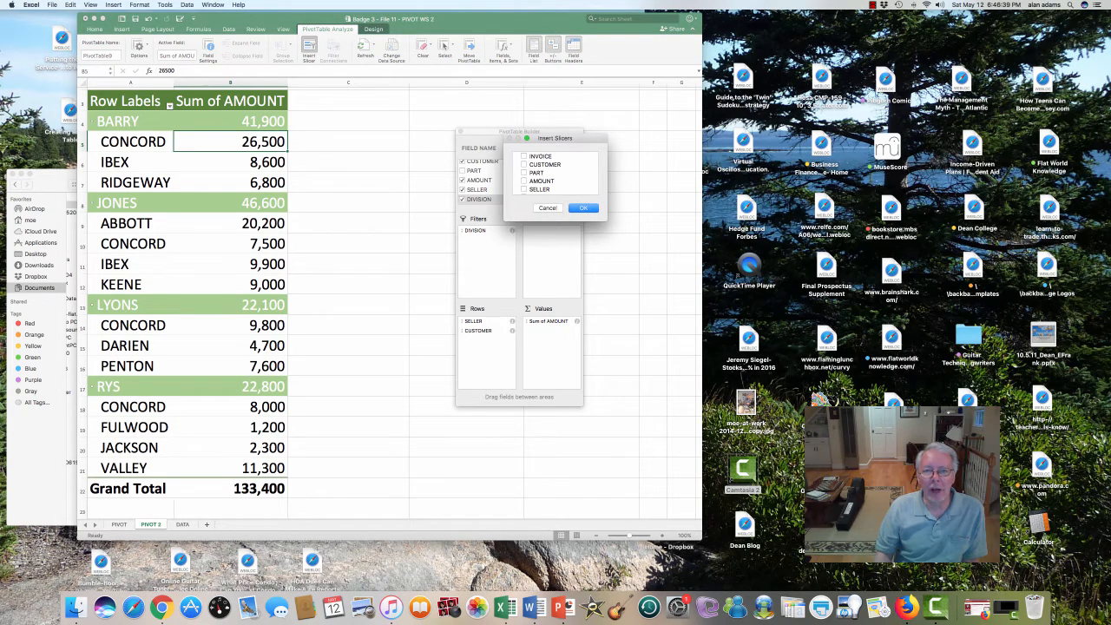
pyautogui.moveTo(530, 138); pyautogui.dragTo(350, 141)
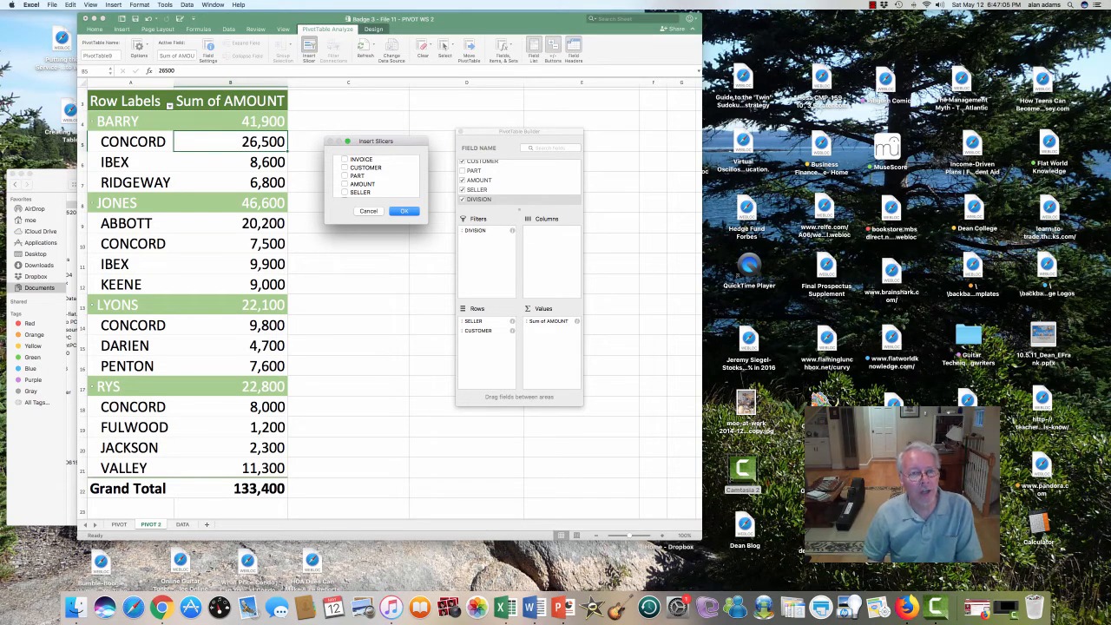
pyautogui.click(344, 167)
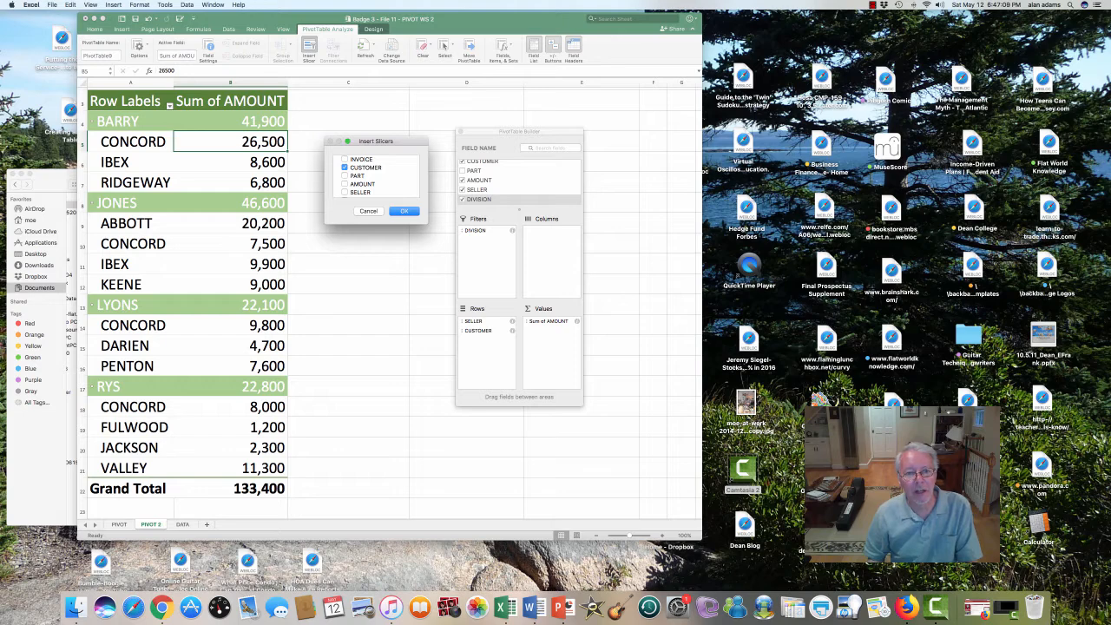
pyautogui.press('Return')
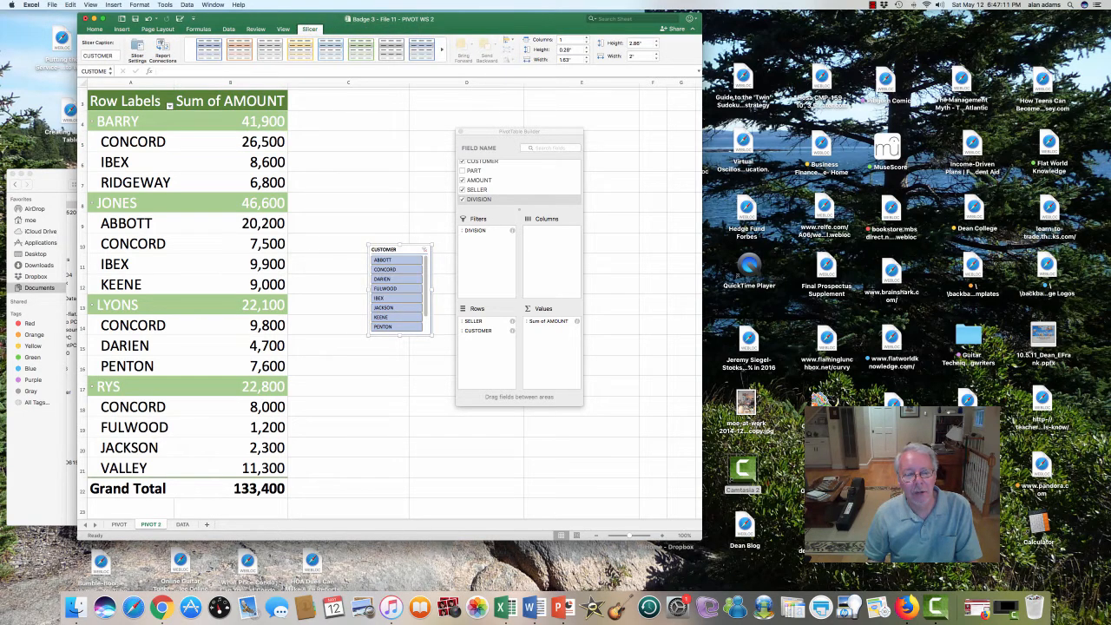
# - Place the CUSTOMER slicer beside the PivotTable, enlarge it to about 3.6 by 6.7 inches, and move the PivotTable Builder clear of it
pyautogui.moveTo(391, 249); pyautogui.dragTo(354, 144)
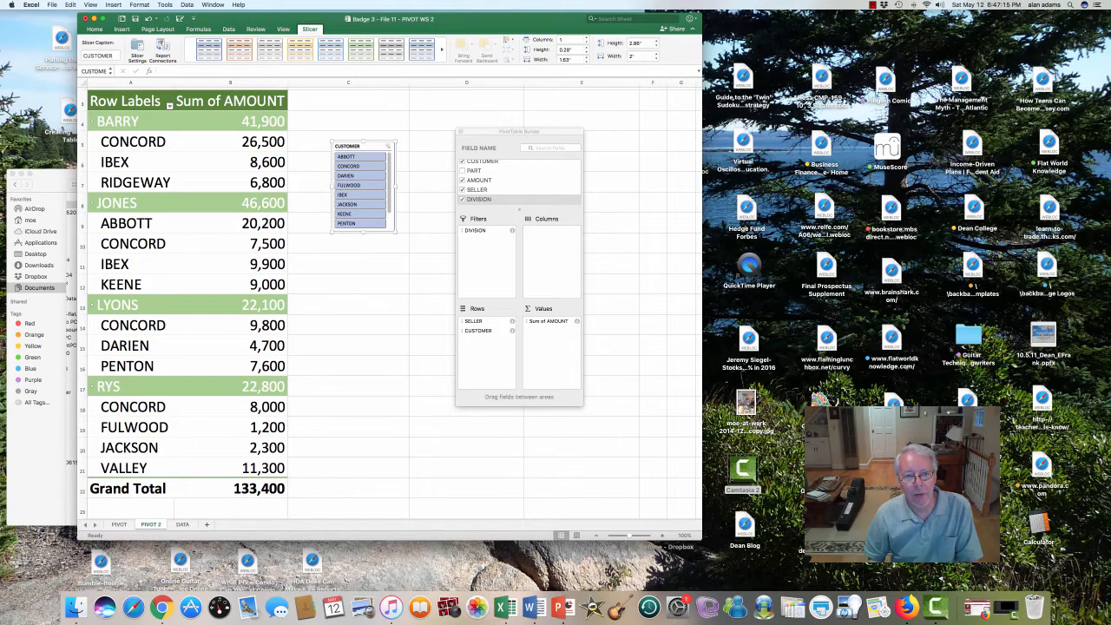
pyautogui.moveTo(395, 230); pyautogui.dragTo(445, 352)
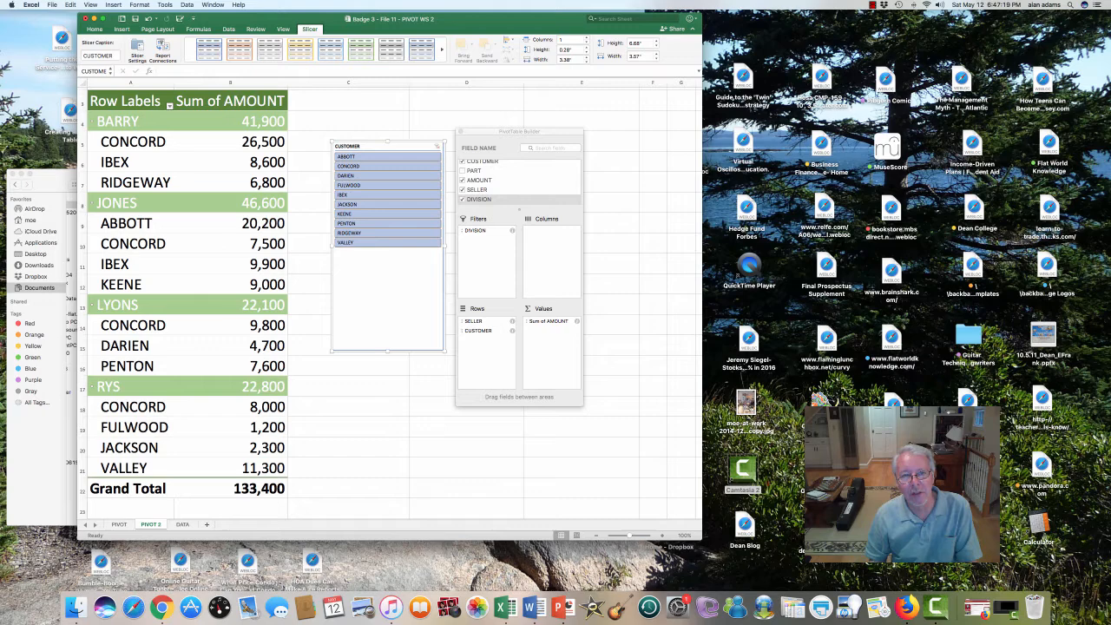
pyautogui.moveTo(519, 131); pyautogui.dragTo(601, 112)
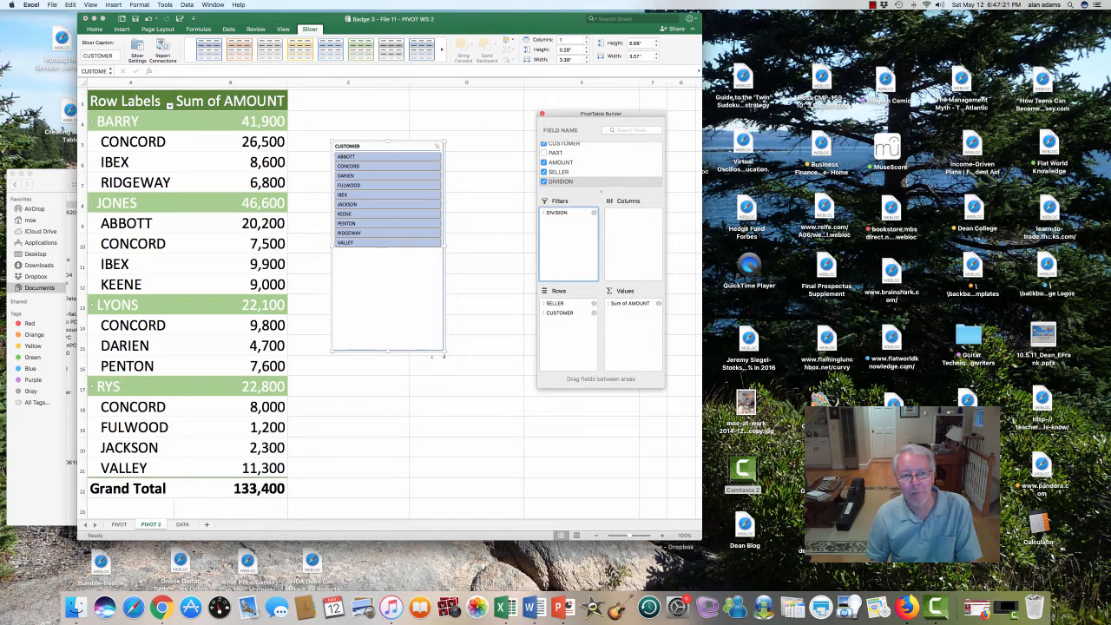
# - Filter the PivotTable with the CUSTOMER slicer to CONCORD, then to IBEX instead
pyautogui.click(368, 287)
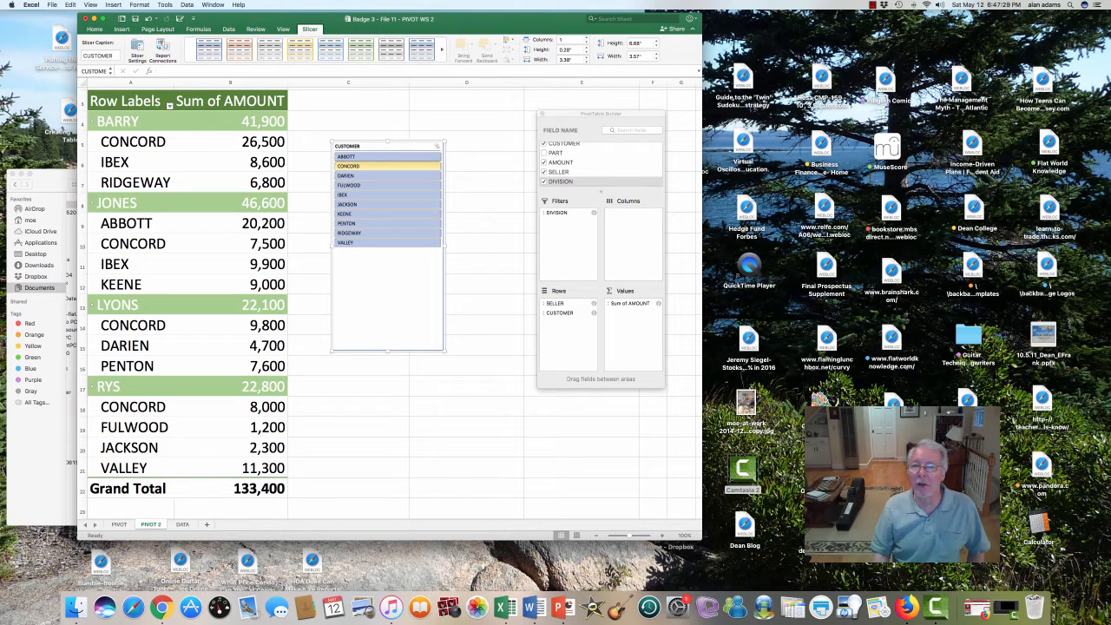
pyautogui.click(364, 166)
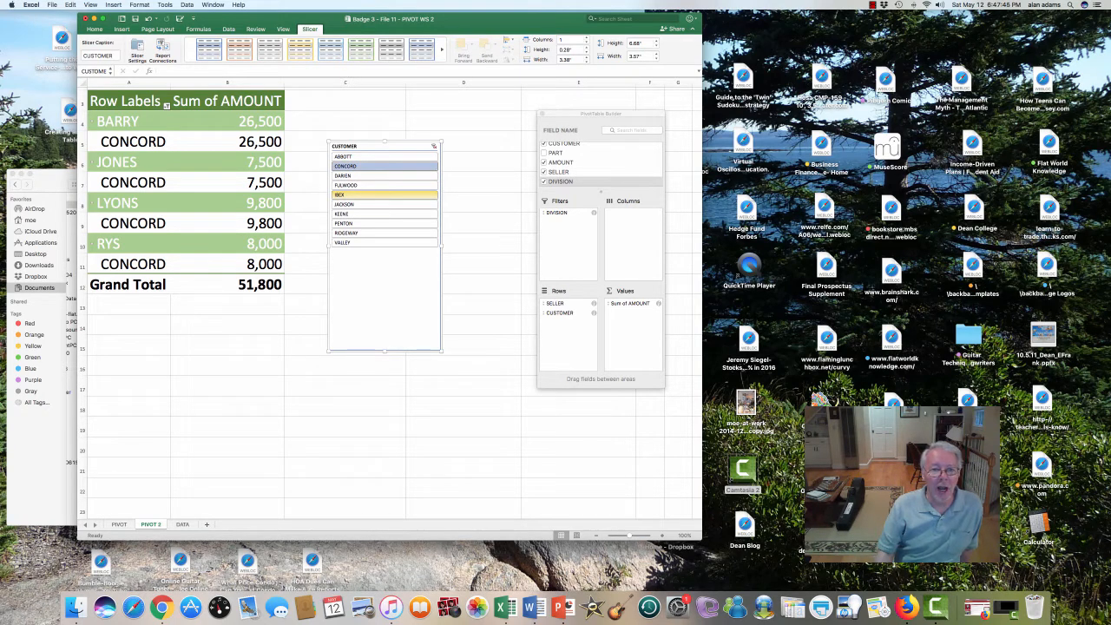
pyautogui.click(364, 195)
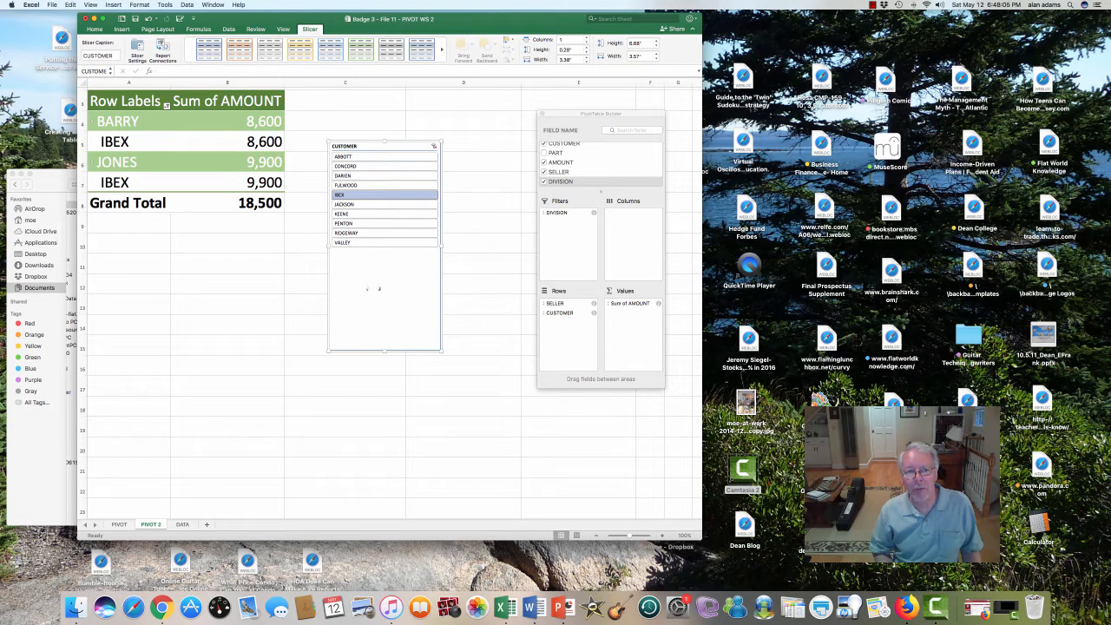
pyautogui.click(228, 142)
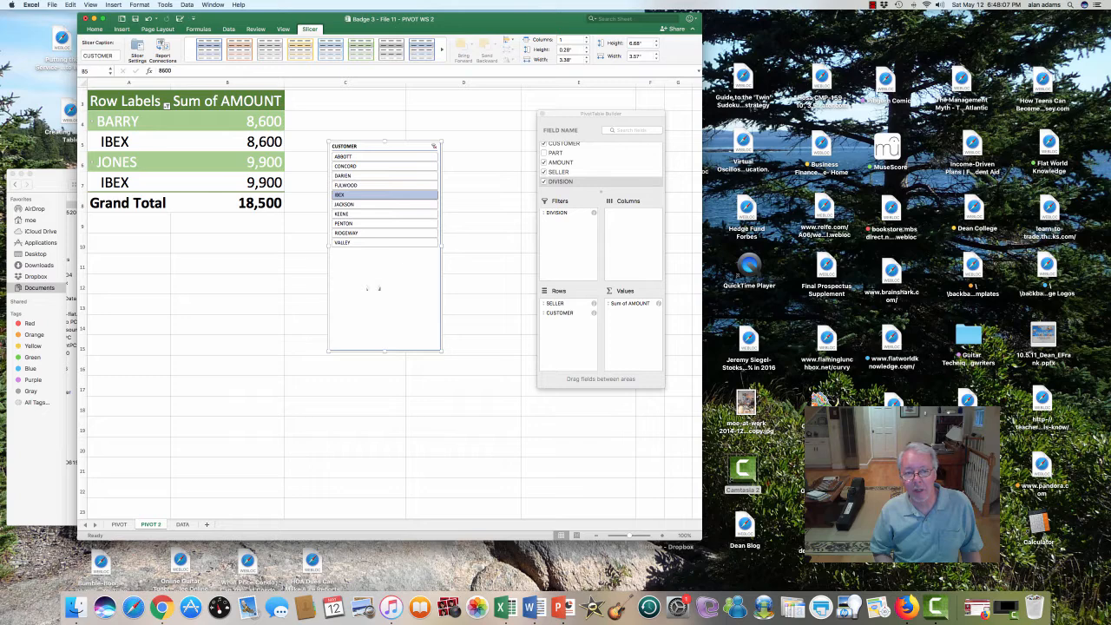
pyautogui.press('Delete')
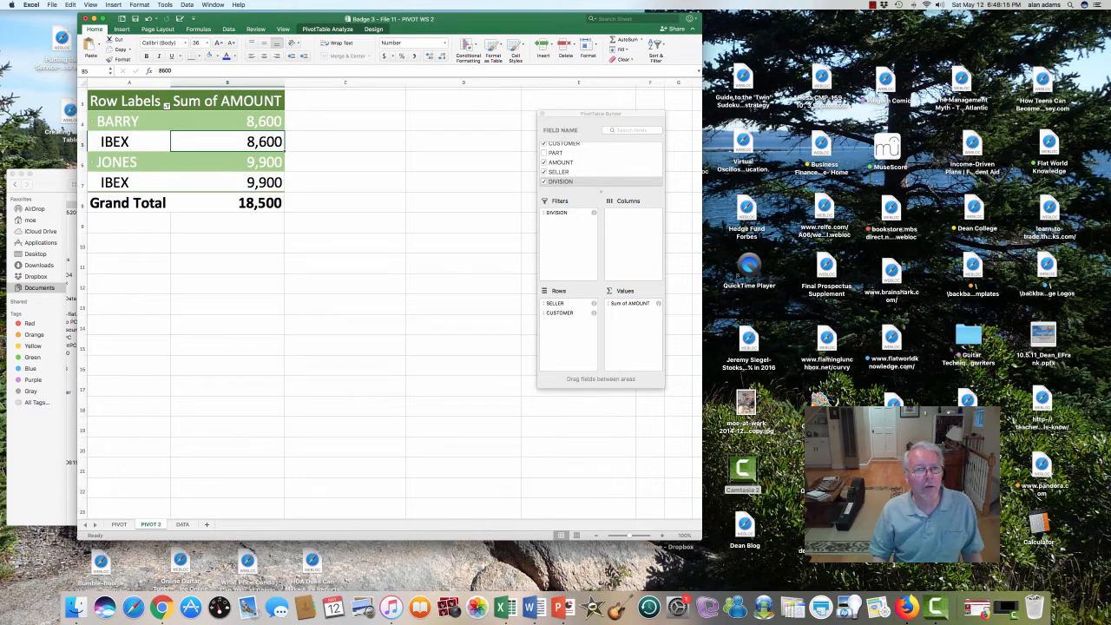
pyautogui.click(227, 122)
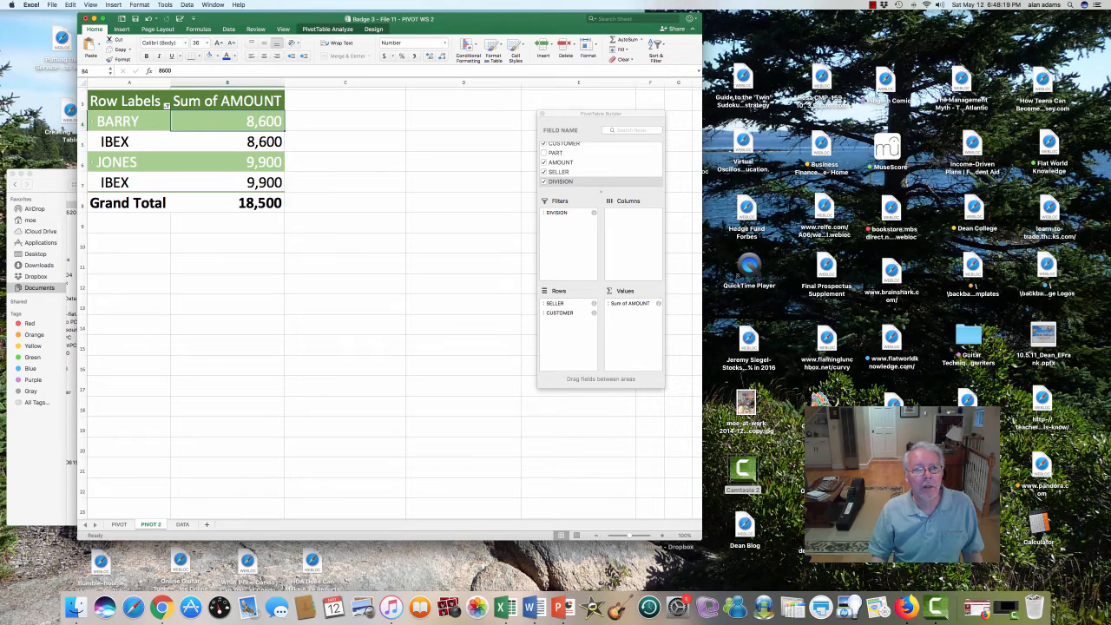
pyautogui.click(228, 163)
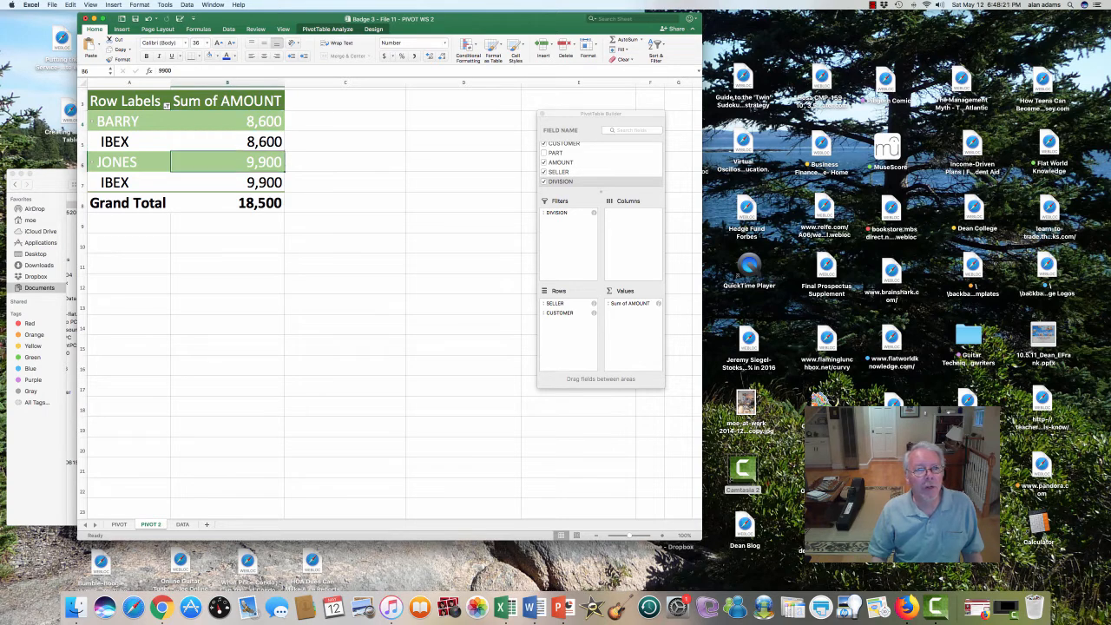
pyautogui.click(148, 18)
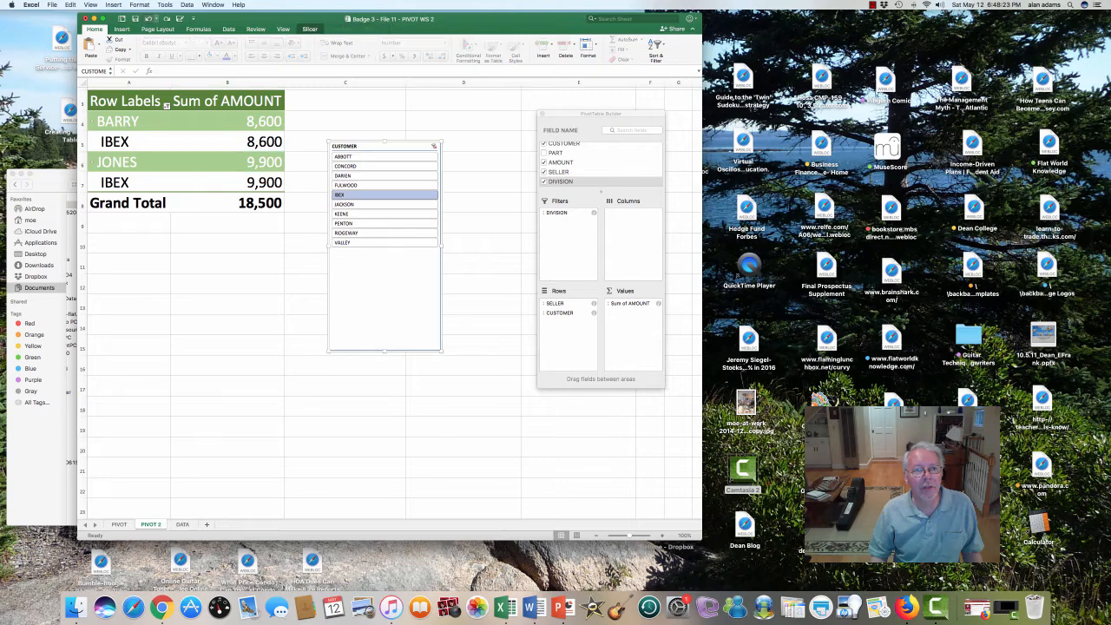
# - Undo the CUSTOMER slicer selections to restore all customers, and delete the CUSTOMER slicer from the sheet
pyautogui.click(148, 19)
pyautogui.click(149, 19)
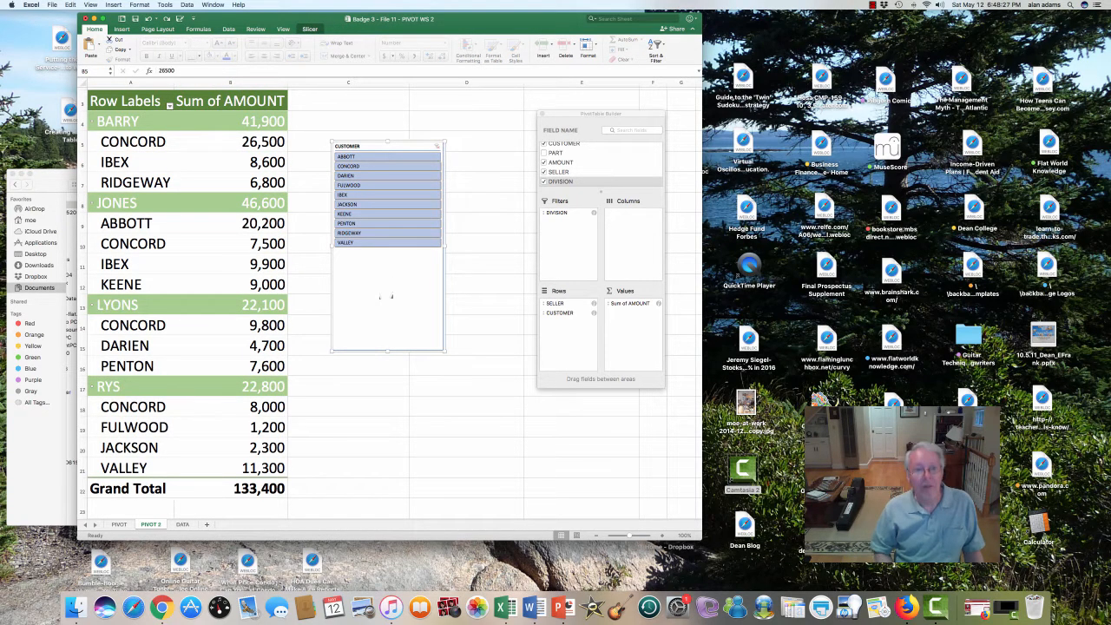
pyautogui.press('Delete')
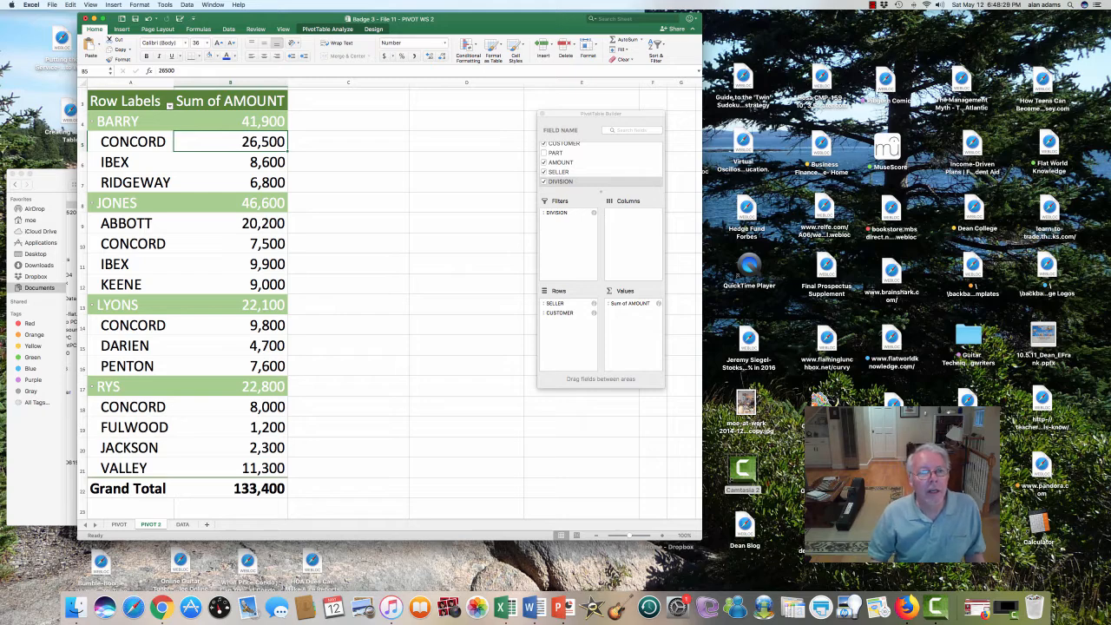
# - Insert a slicer for the PART field of the PivotTable
pyautogui.click(230, 183)
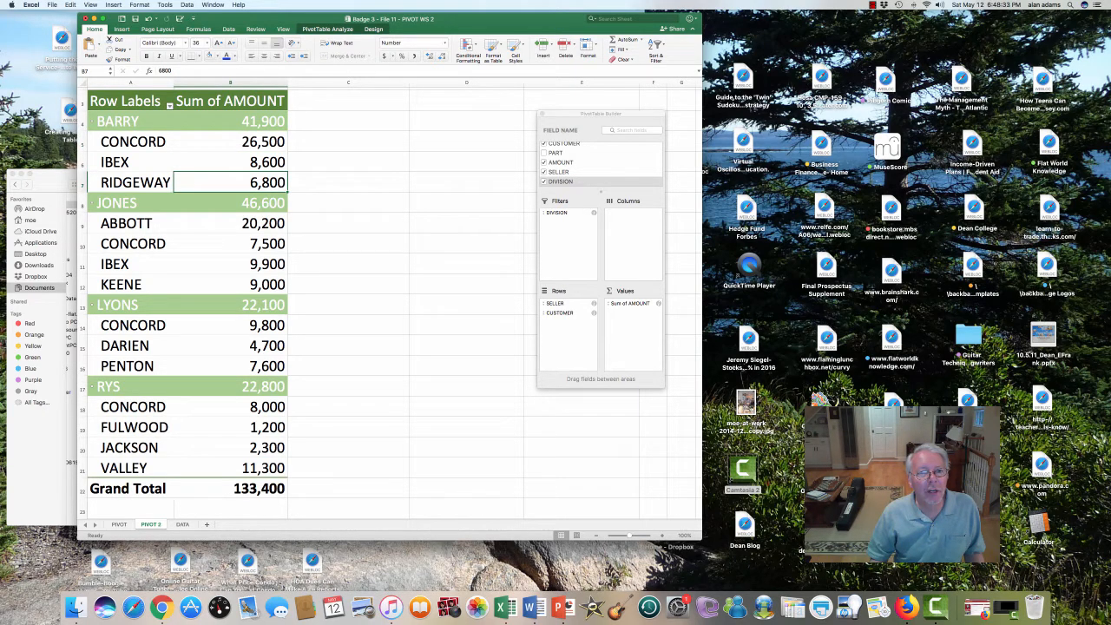
pyautogui.click(327, 28)
pyautogui.click(309, 47)
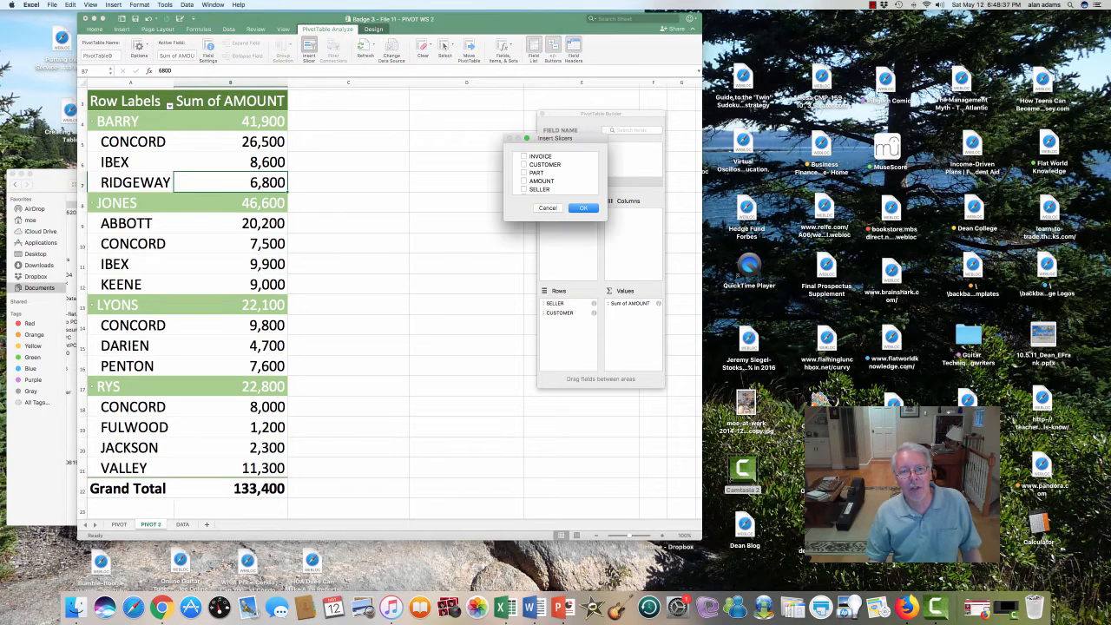
pyautogui.moveTo(556, 138); pyautogui.dragTo(419, 121)
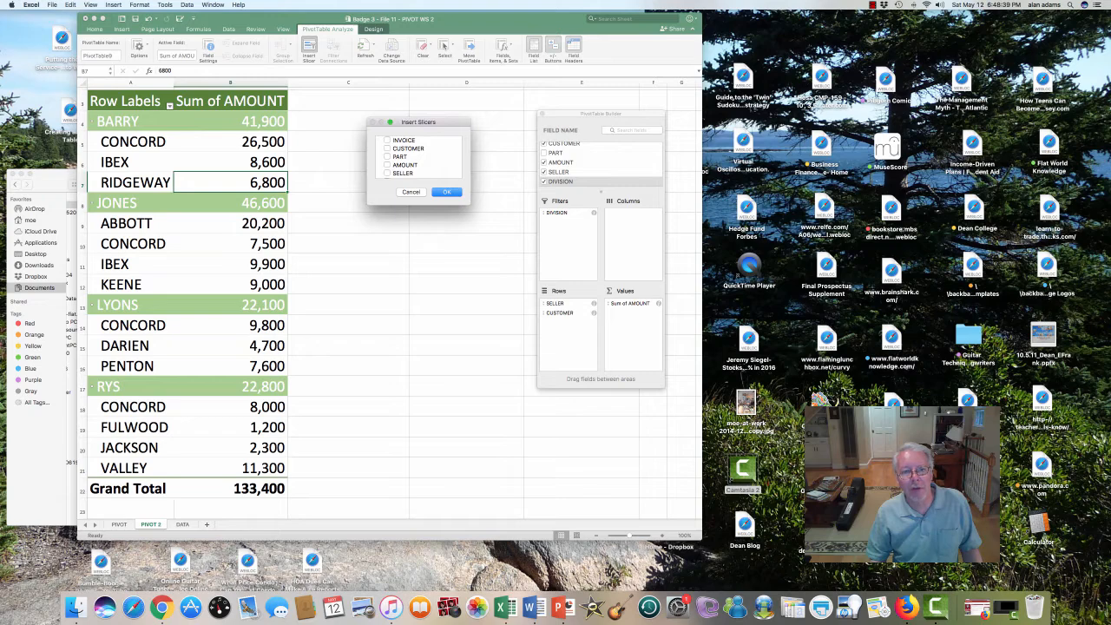
pyautogui.click(387, 156)
pyautogui.click(446, 191)
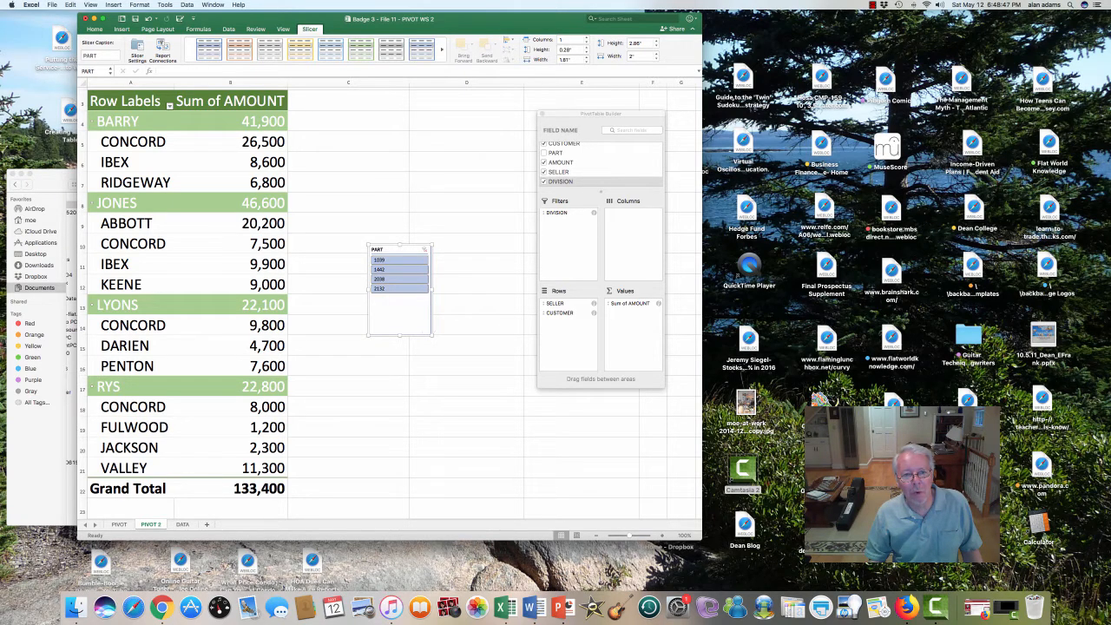
# - Enlarge the PART slicer to about 4.7 by 7 inches and filter the PivotTable to part 1039
pyautogui.moveTo(431, 334); pyautogui.dragTo(515, 464)
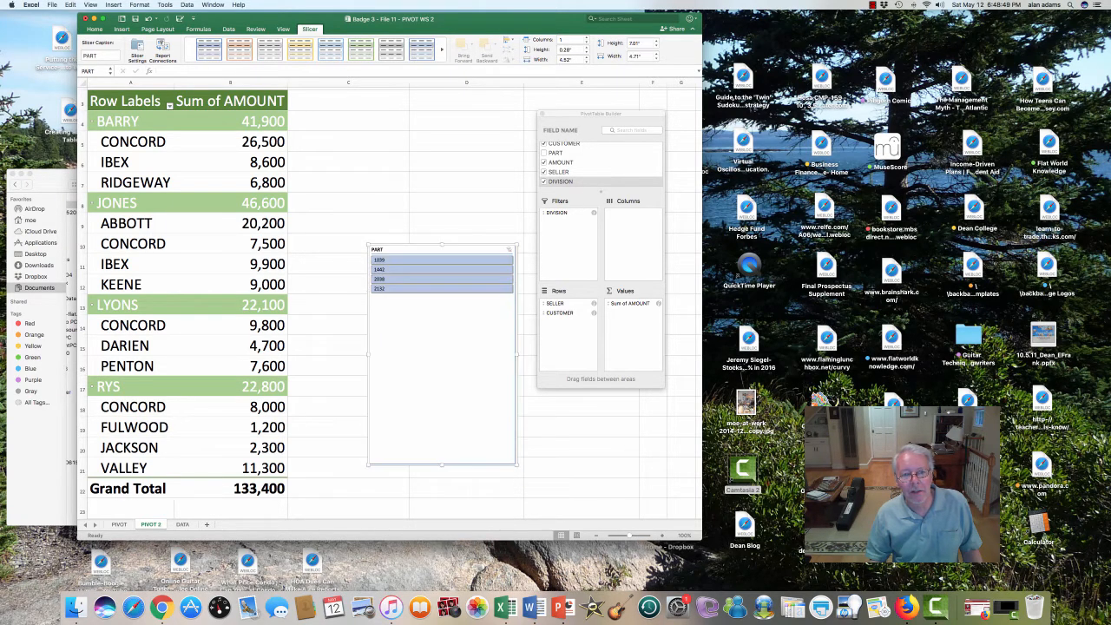
pyautogui.click(438, 259)
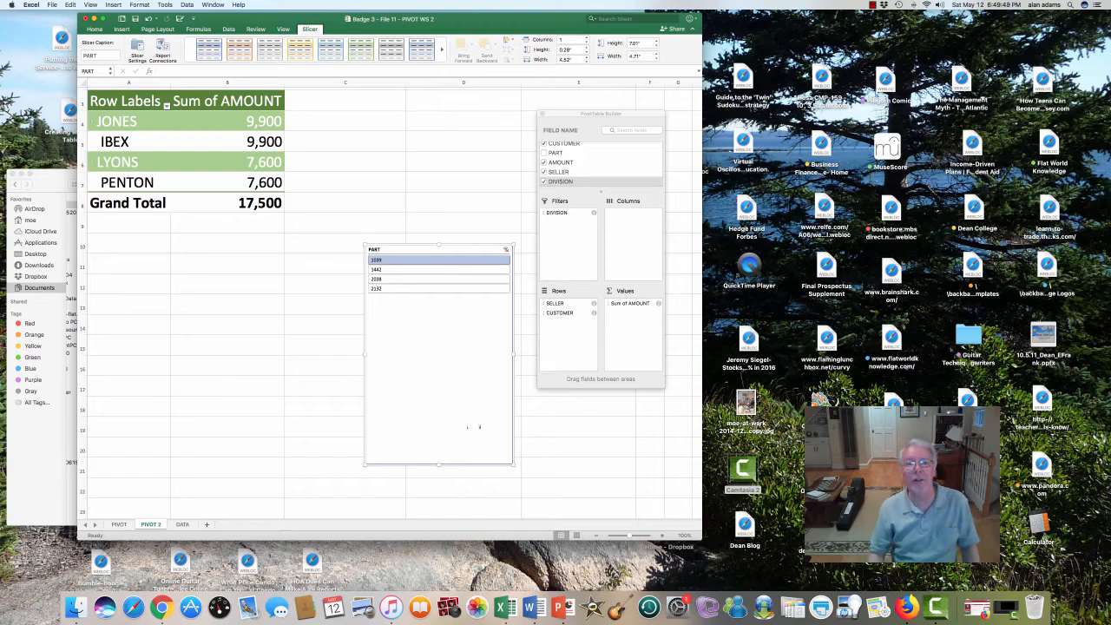
pyautogui.click(935, 607)
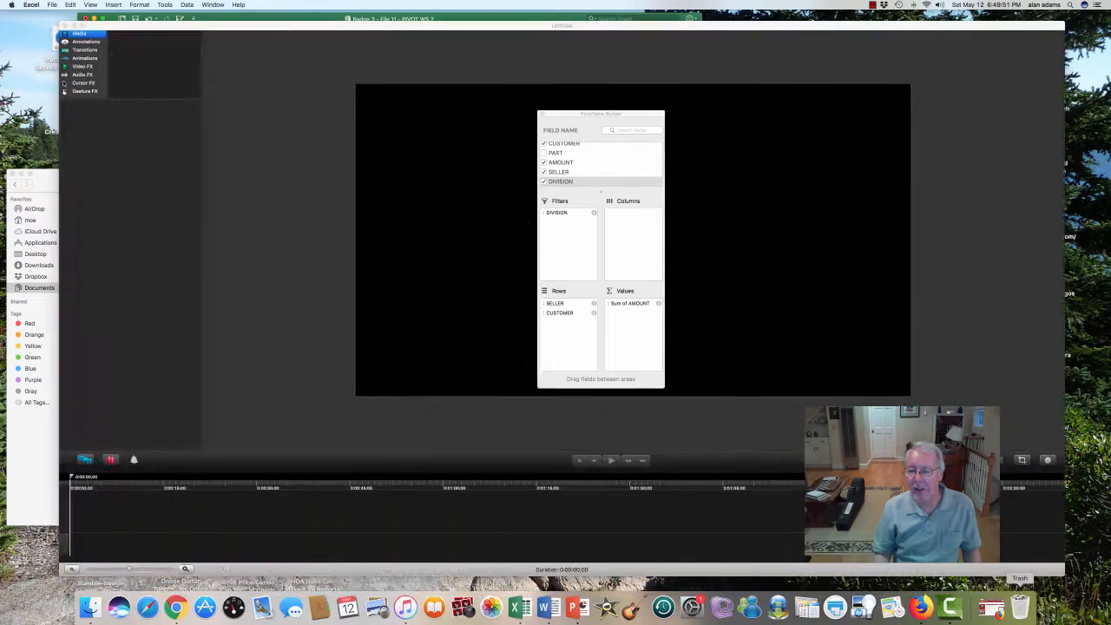